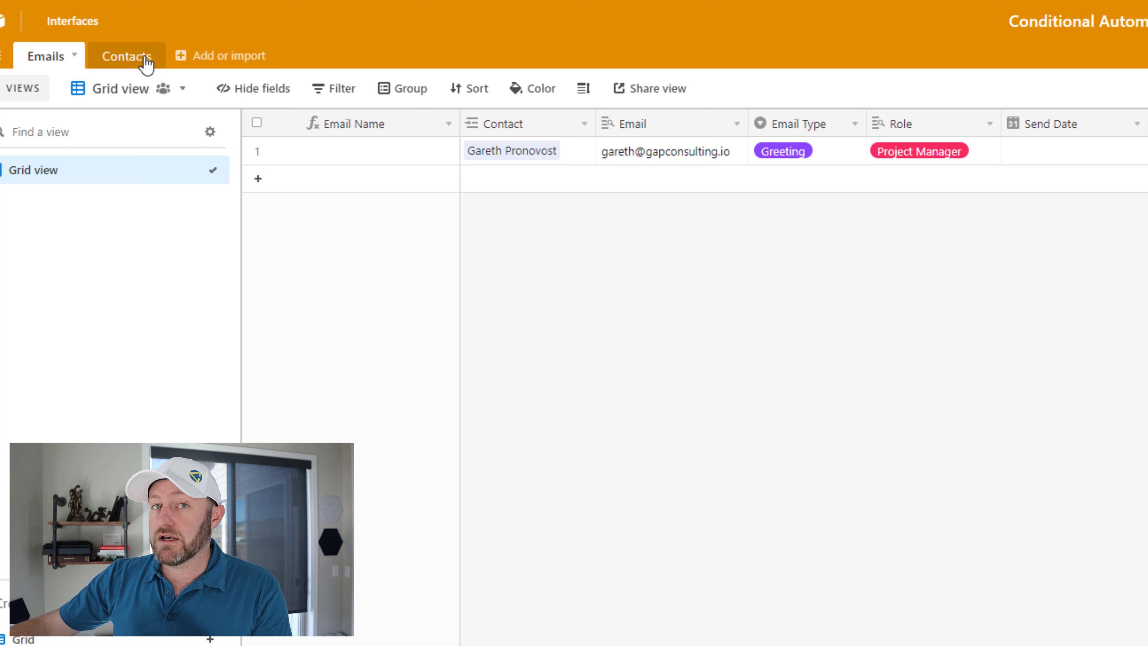
# Review the Role choices available for the contact in the Contacts table, leaving the current role selected
pyautogui.click(128, 56)
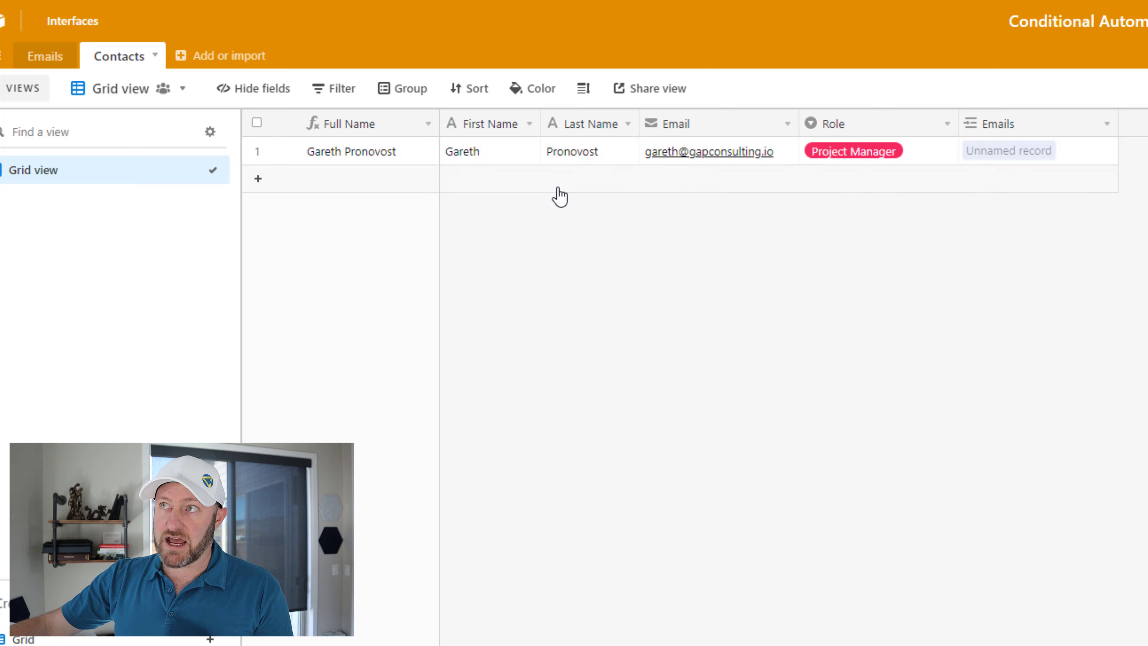
pyautogui.doubleClick(858, 156)
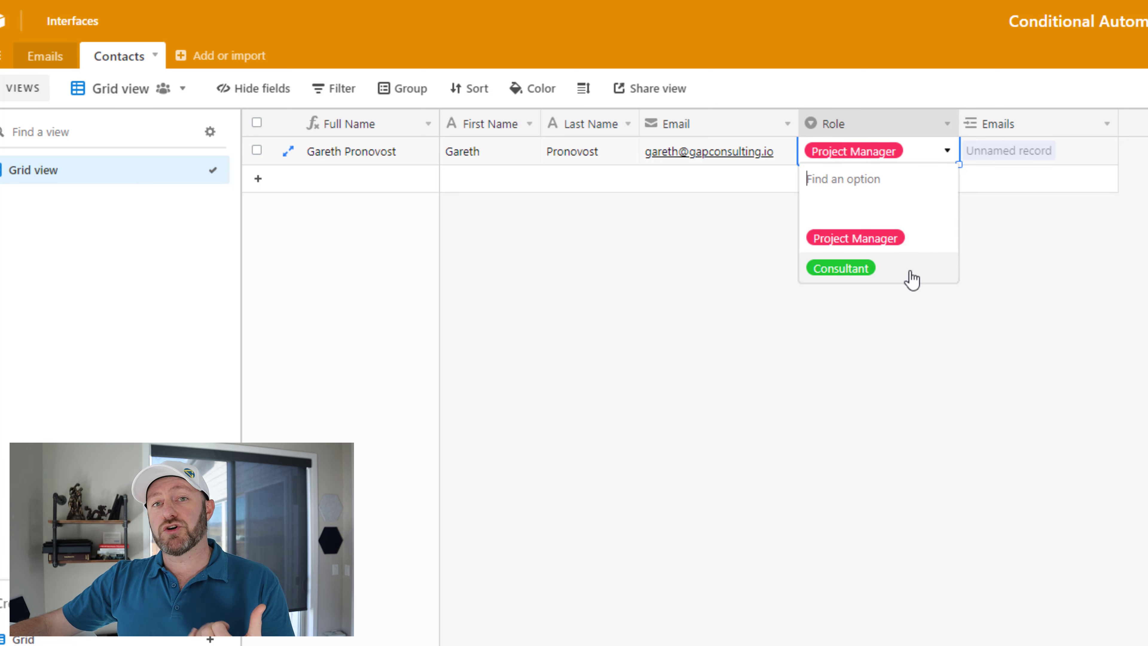
pyautogui.click(636, 290)
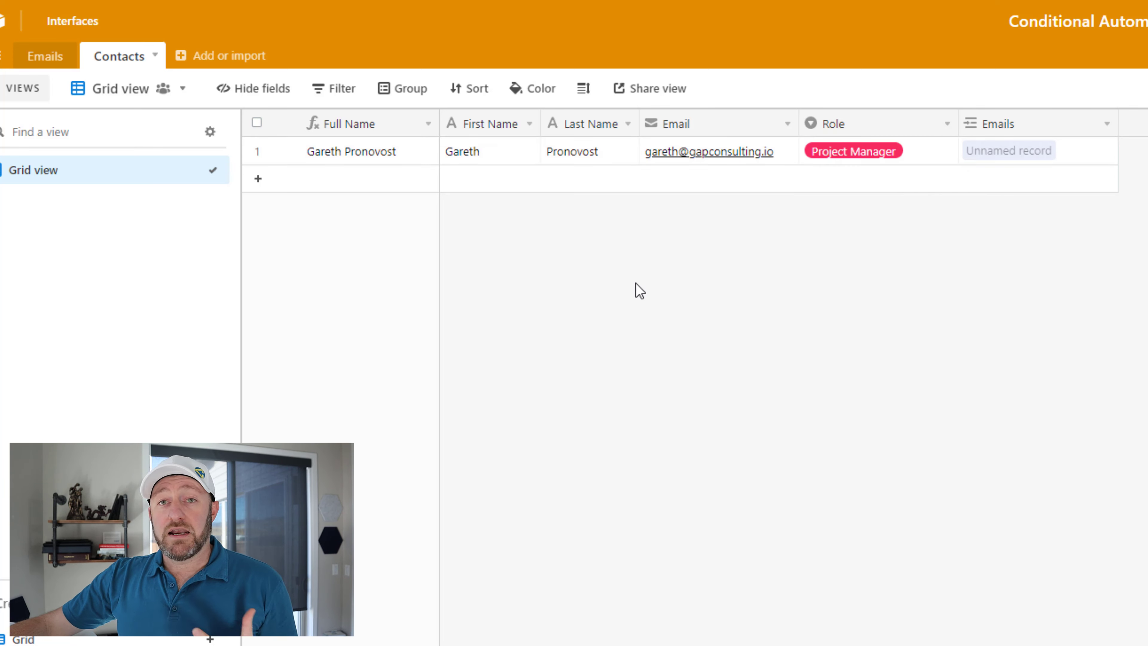
# Return to the Emails table and view the Email Type choices for the first record without changing the selection
pyautogui.click(56, 63)
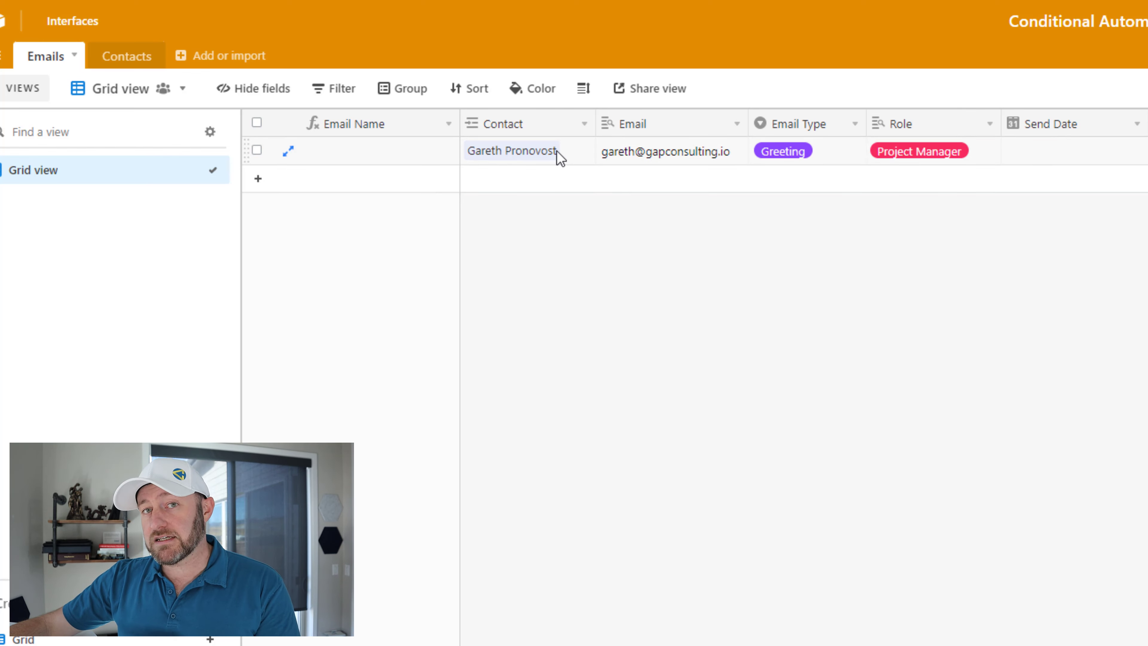
pyautogui.click(817, 151)
pyautogui.click(817, 151)
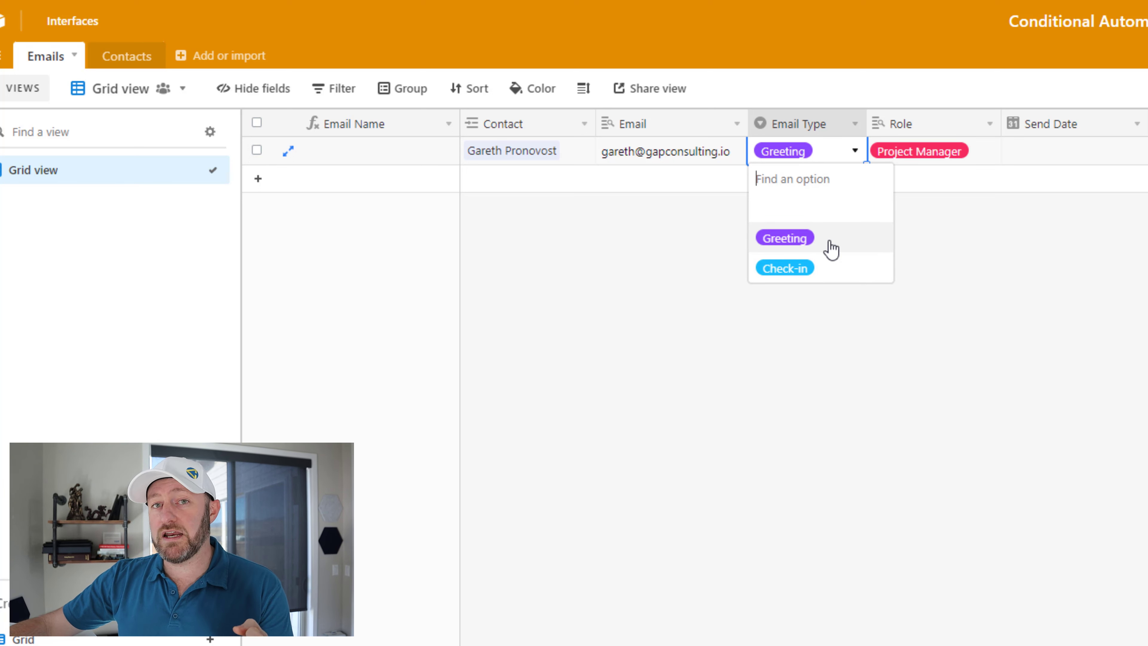
pyautogui.click(731, 261)
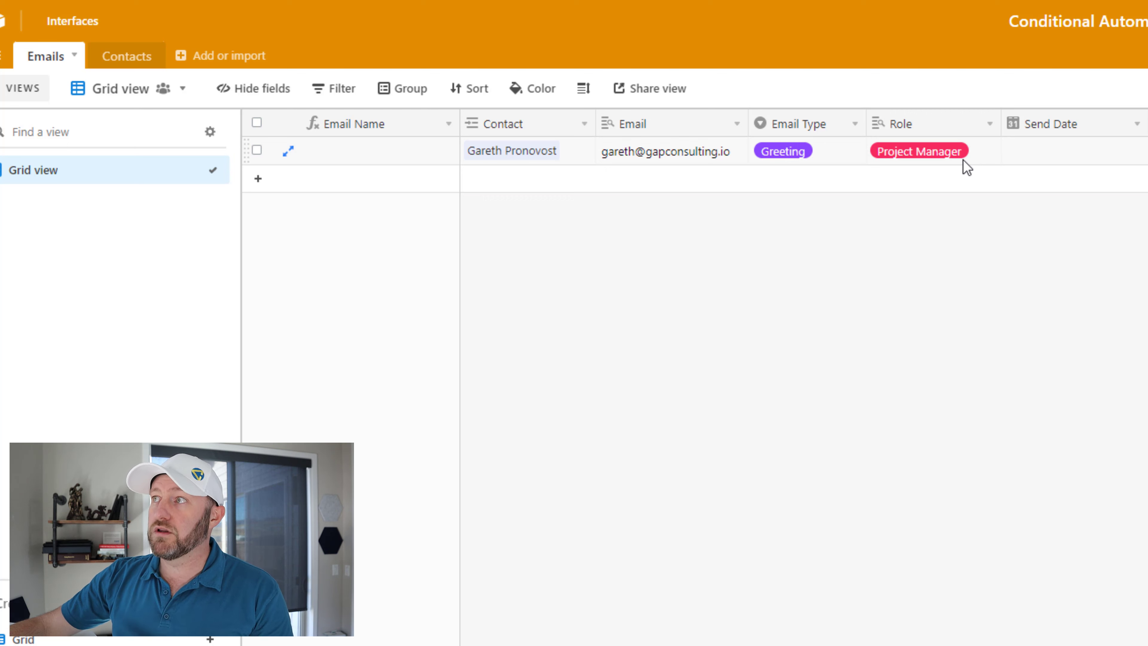
# Inspect the formula behind the Now field, leave it as it is, and check the record's Now and Send Date cells
pyautogui.click(1041, 153)
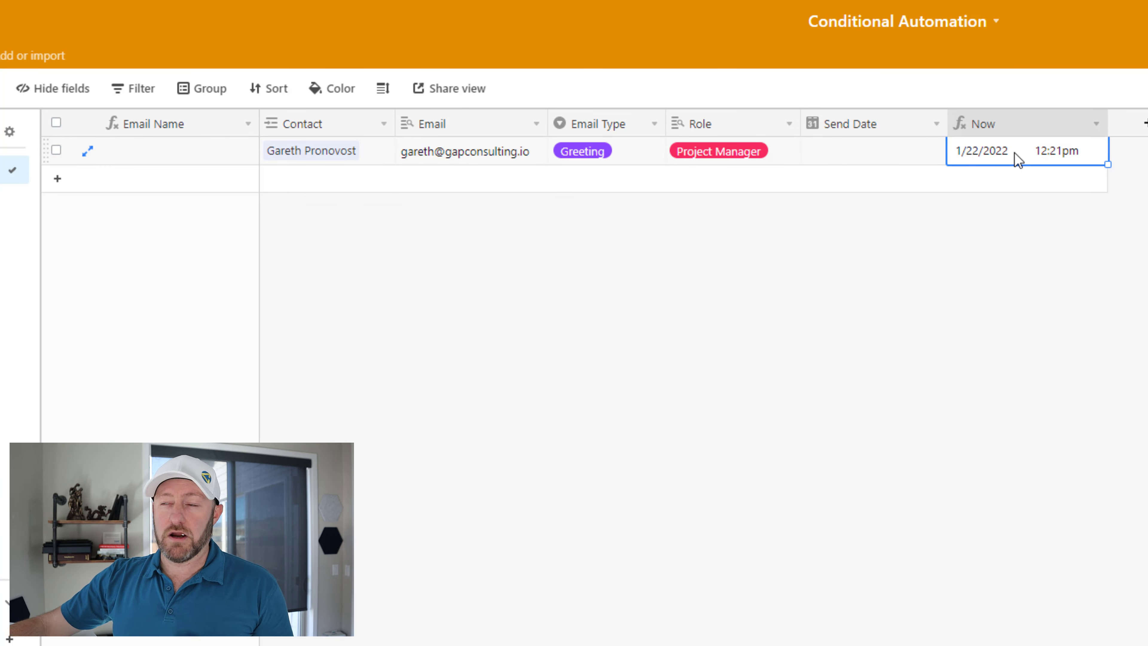
pyautogui.doubleClick(999, 125)
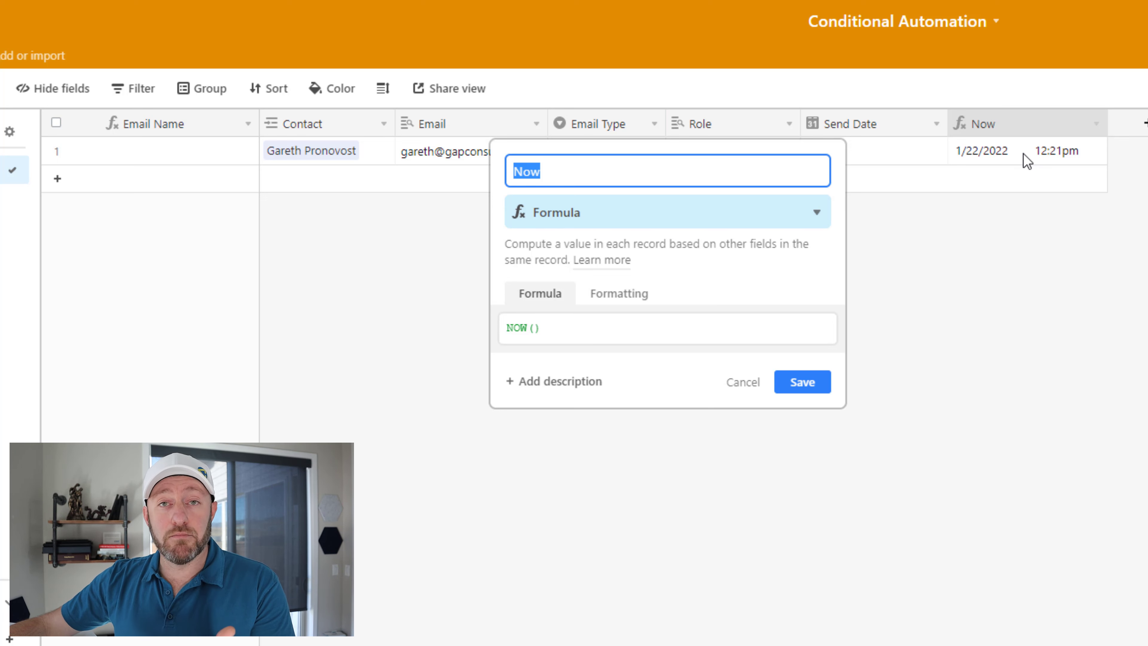
pyautogui.press('Escape')
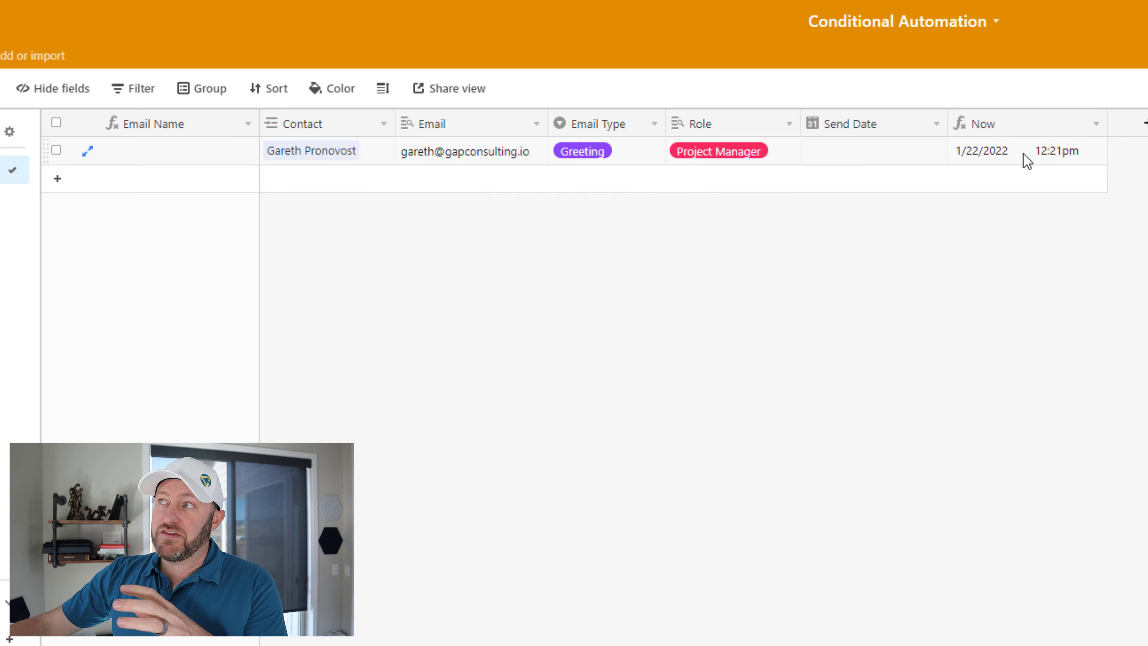
pyautogui.click(1028, 161)
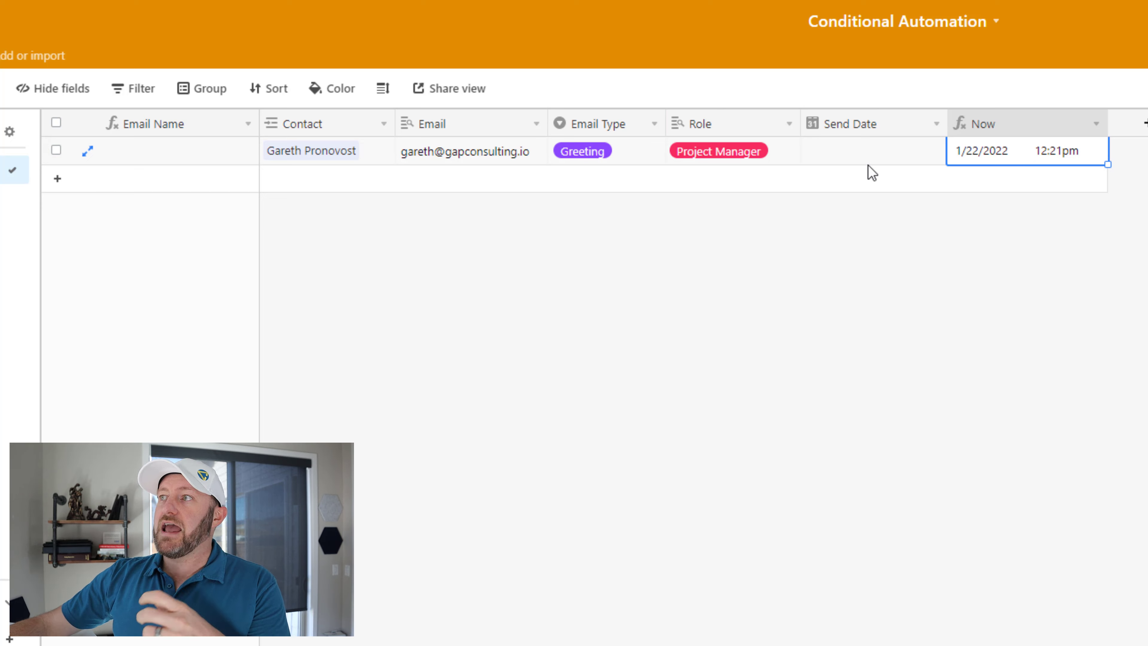
pyautogui.click(858, 160)
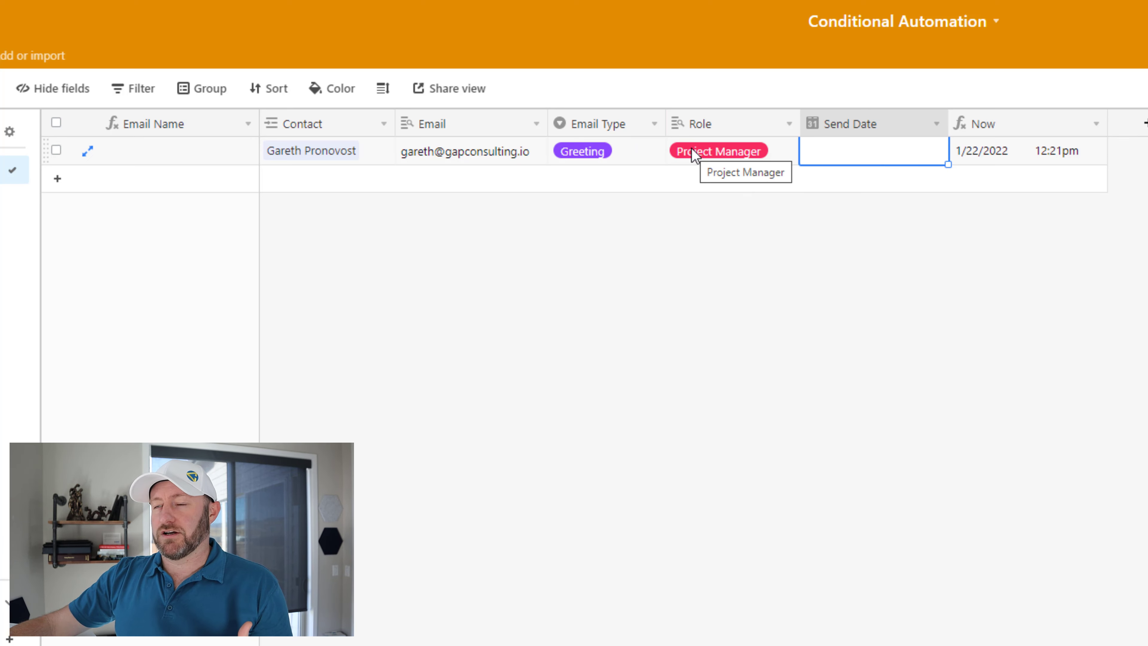
# Check the Email Type options of the email record once more and close the list without picking one
pyautogui.click(611, 162)
pyautogui.click(611, 164)
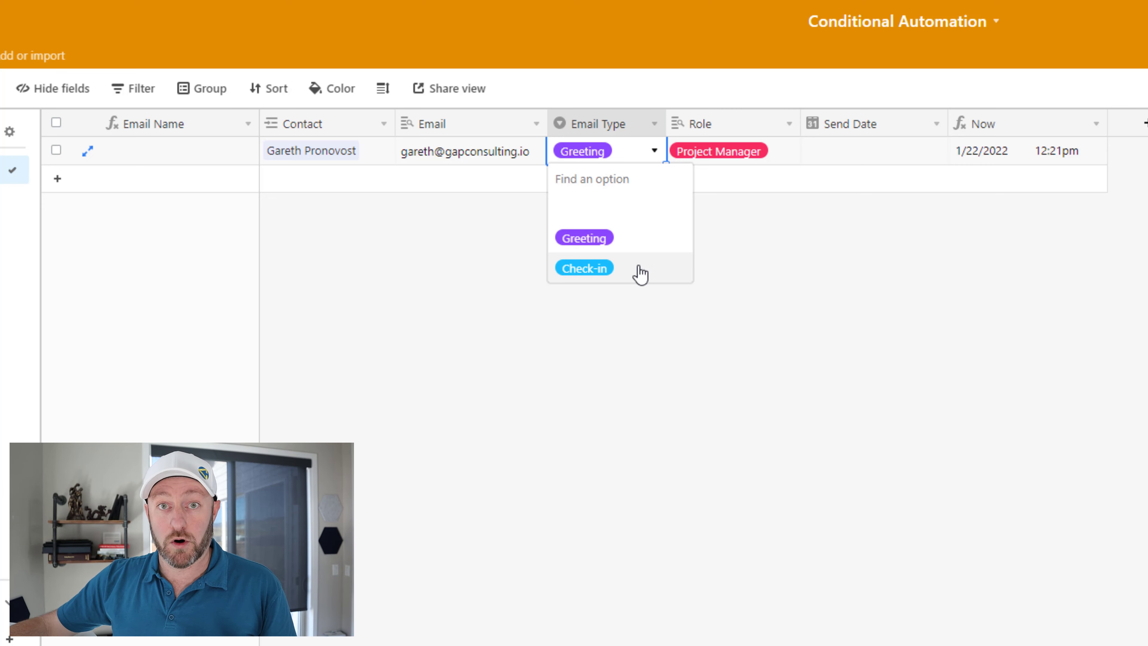
pyautogui.click(705, 497)
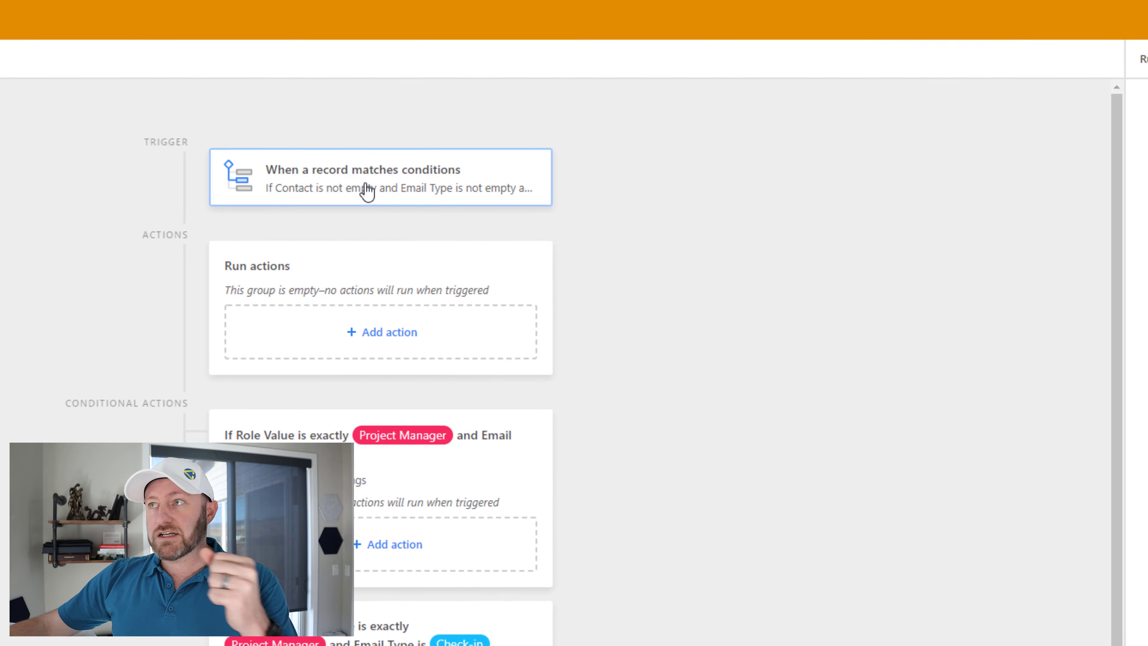
# Test the automation's record-matches-conditions trigger on the Emails table and inspect the Email Type value of the found record
pyautogui.click(367, 190)
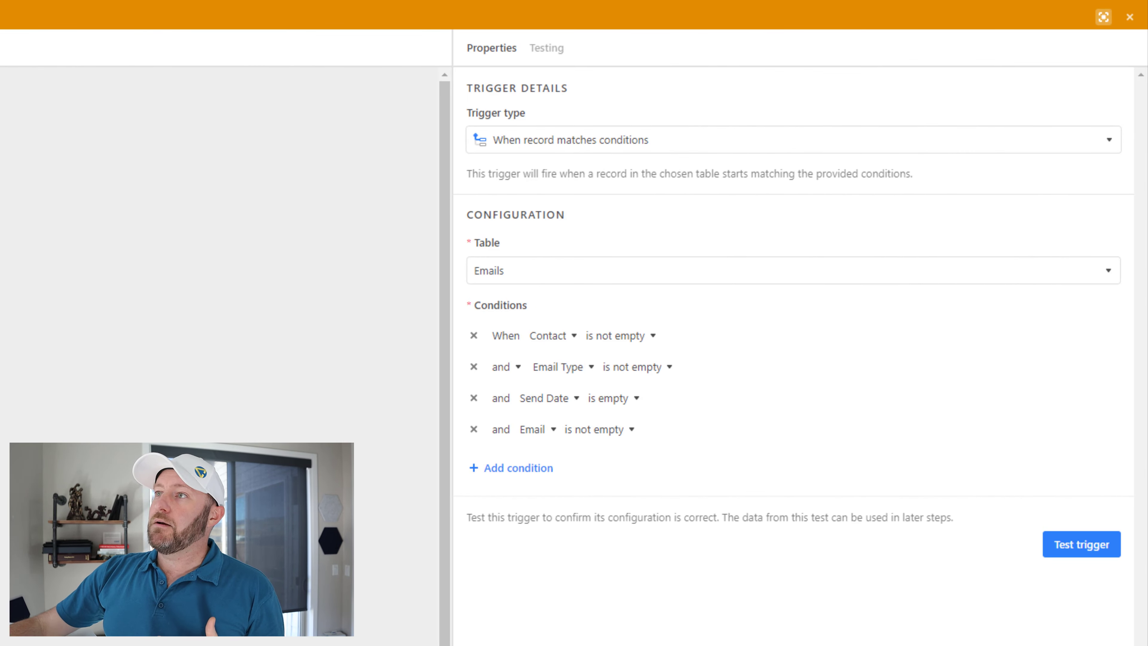
pyautogui.click(1090, 555)
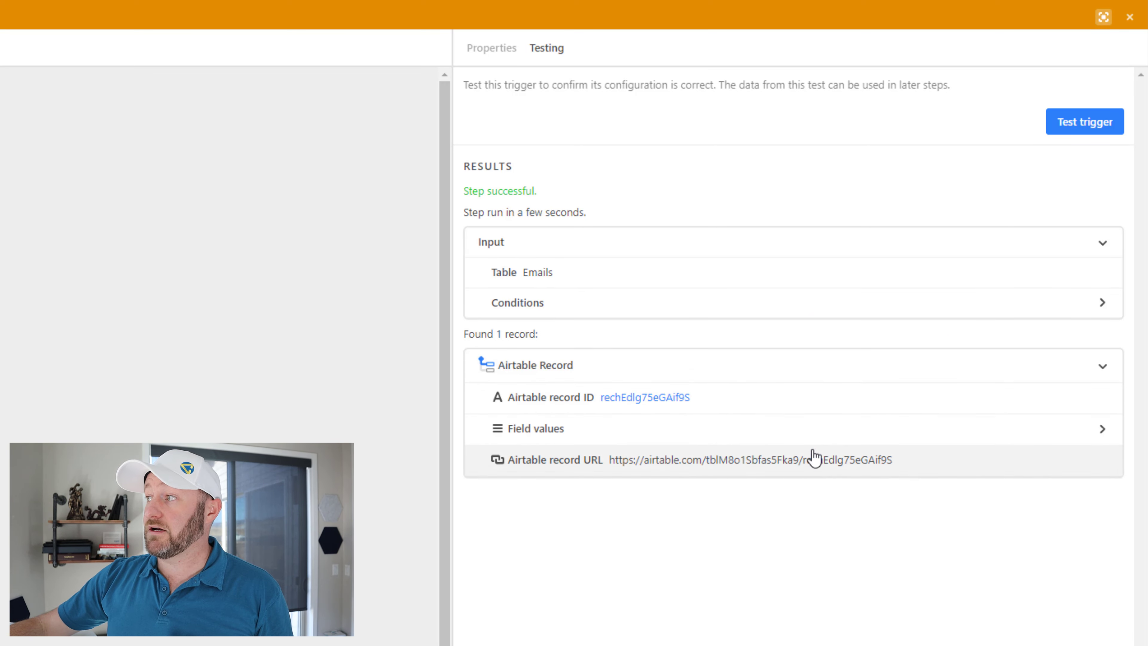
pyautogui.click(803, 435)
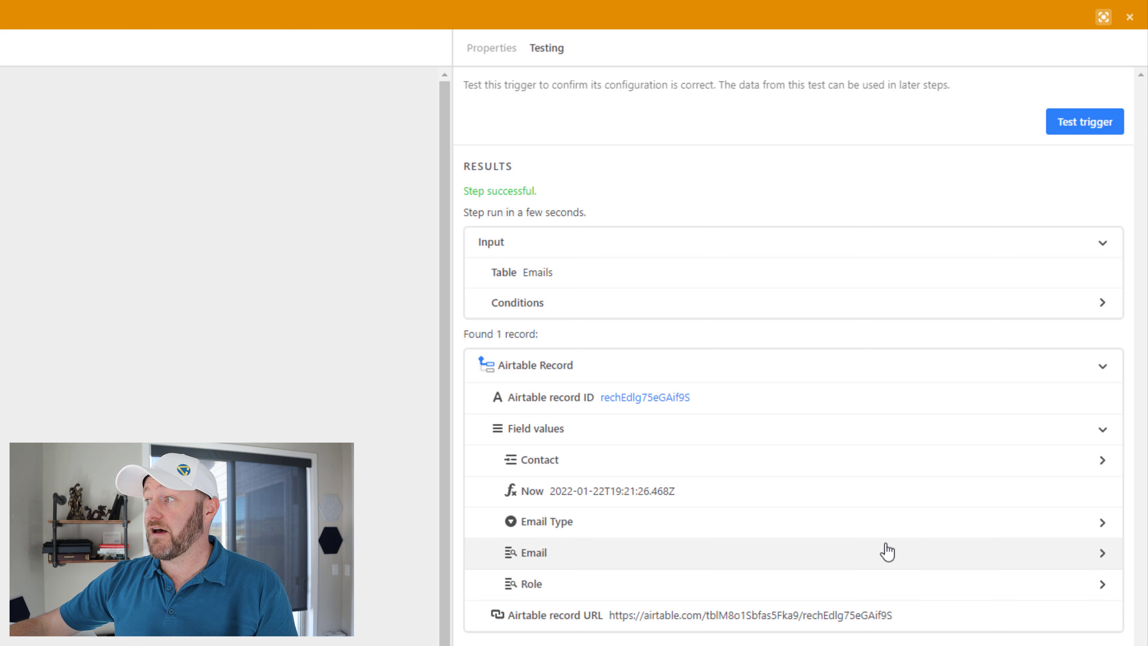
pyautogui.click(878, 526)
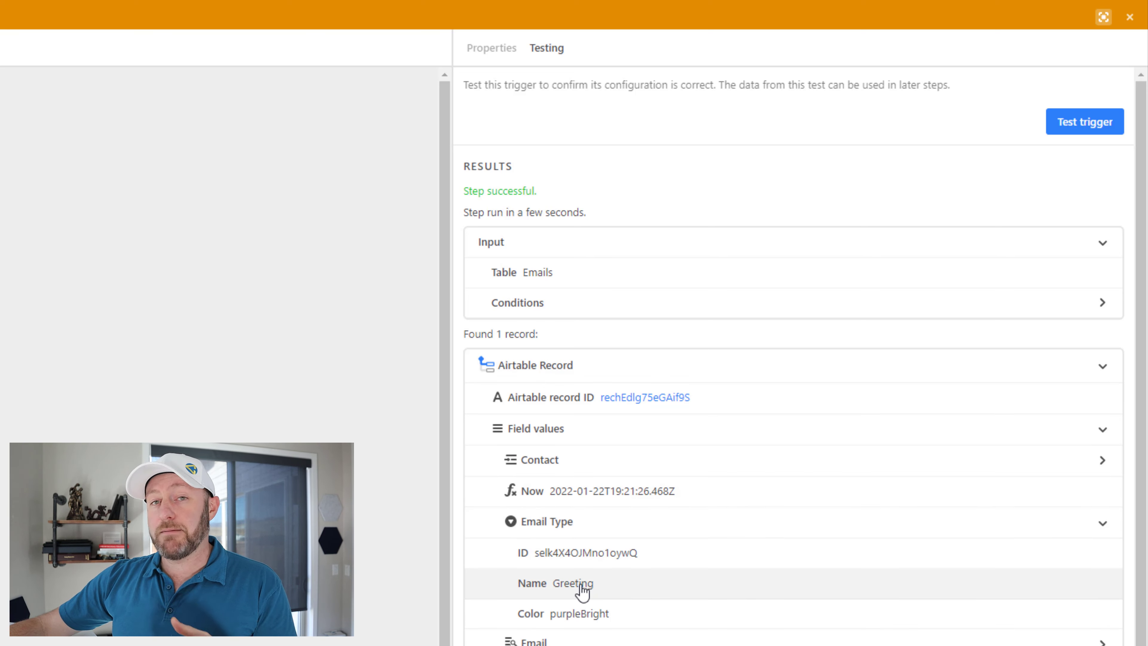
pyautogui.click(789, 527)
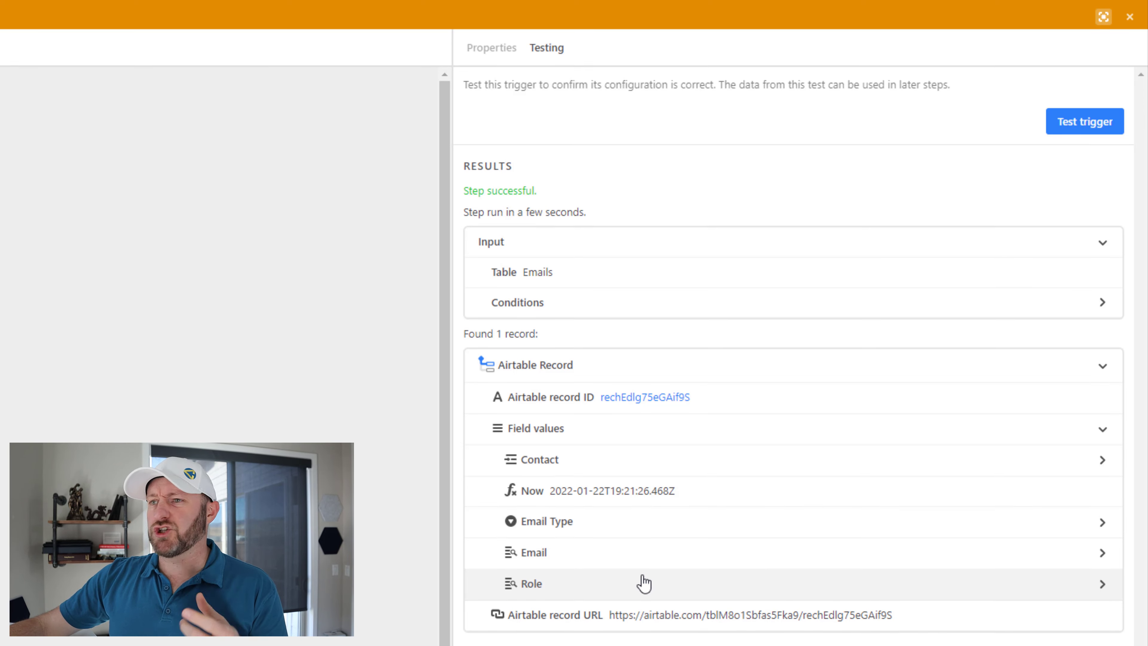
# Expand the Role lookup in the trigger test results down to the value stored under its linked record ID
pyautogui.scroll(-3, 641, 585)
pyautogui.click(644, 474)
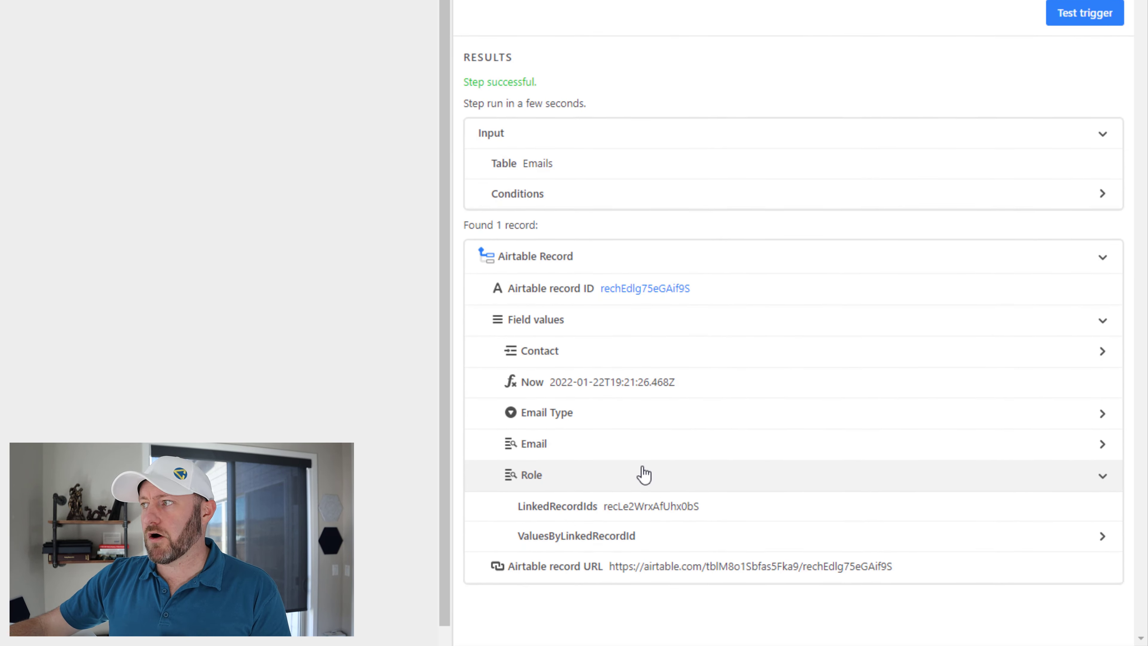
pyautogui.click(680, 540)
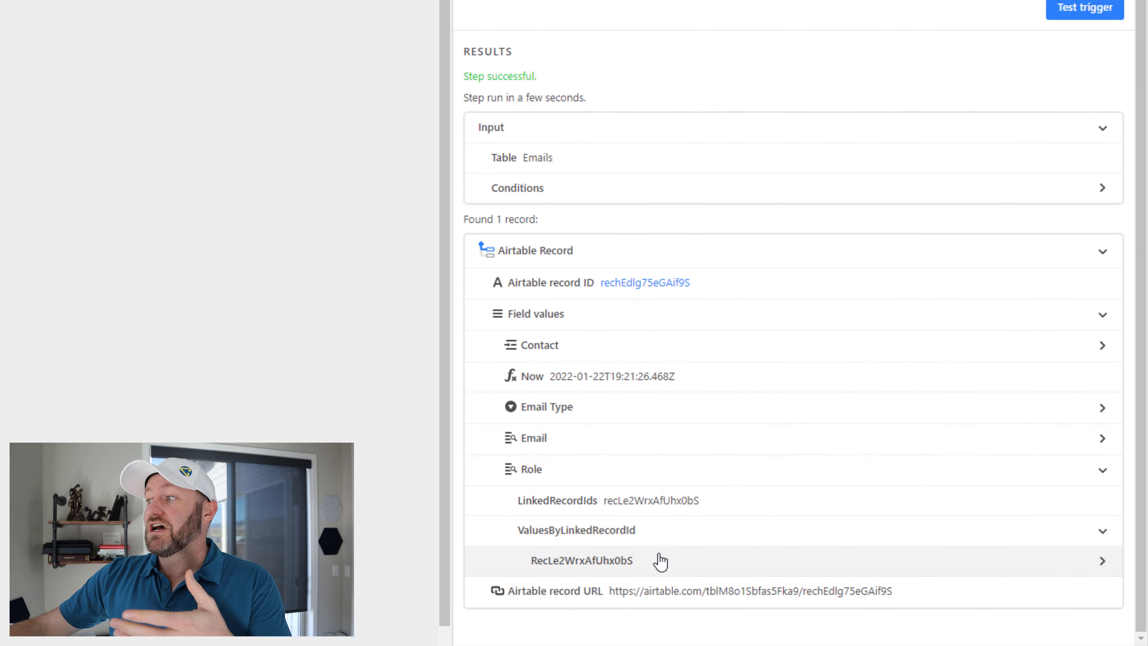
pyautogui.click(661, 564)
pyautogui.click(665, 597)
pyautogui.scroll(-3, 660, 588)
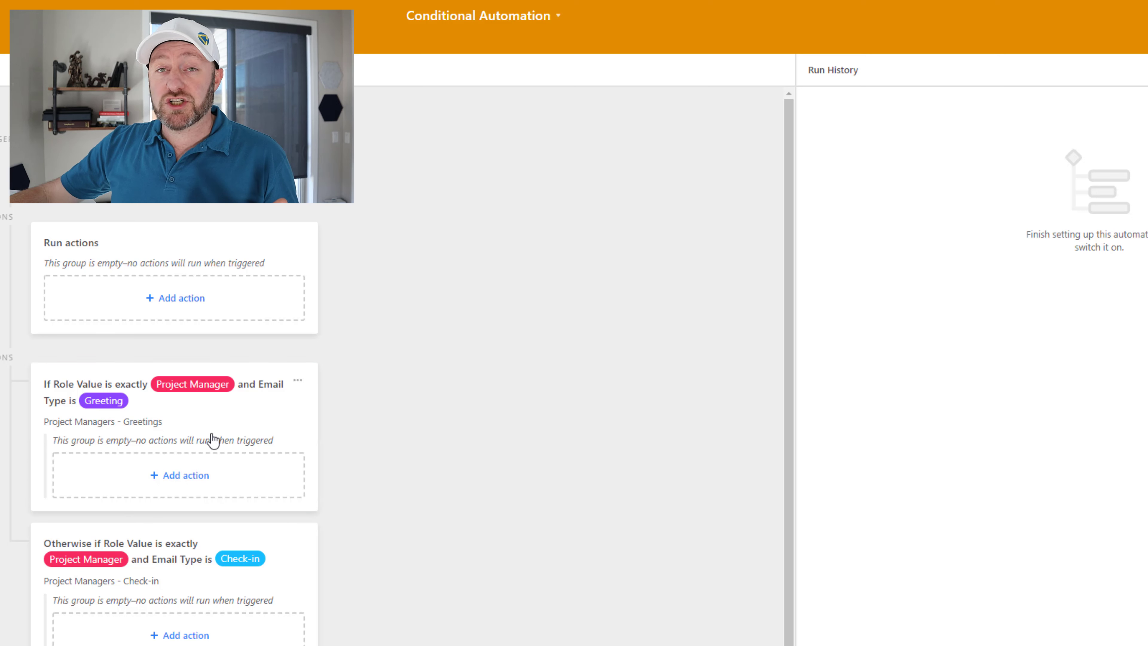
# Test the conditions of the Project Managers - Greetings group and of the Project Managers - Check-in group
pyautogui.click(287, 409)
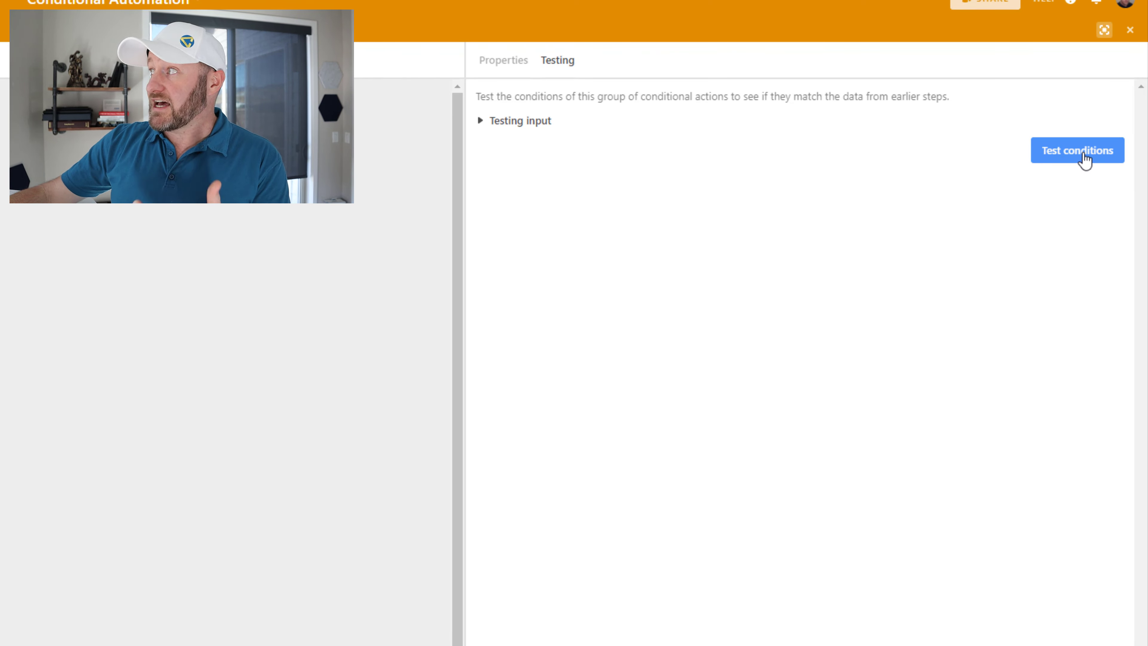
pyautogui.click(1084, 153)
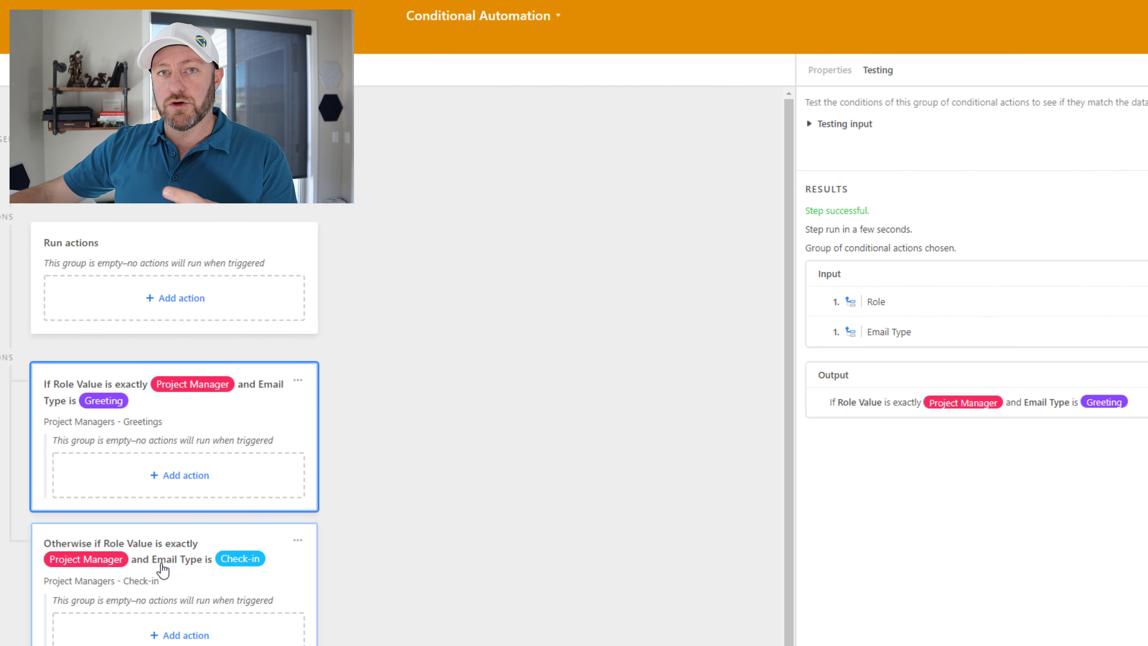
pyautogui.click(162, 570)
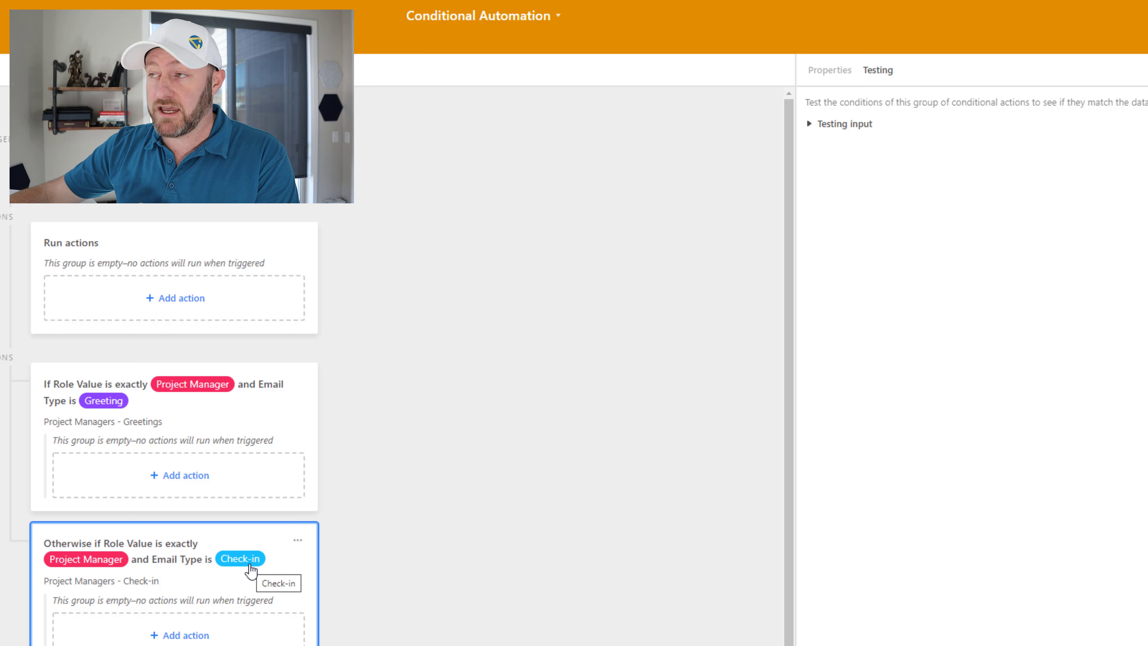
pyautogui.click(1076, 166)
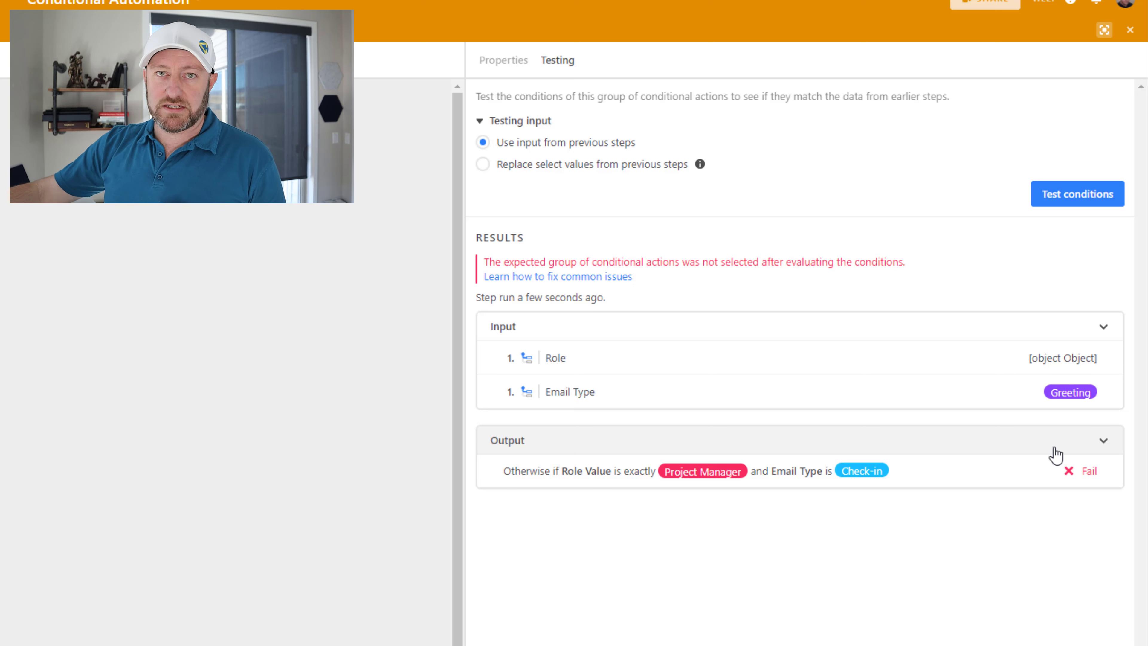
pyautogui.click(263, 424)
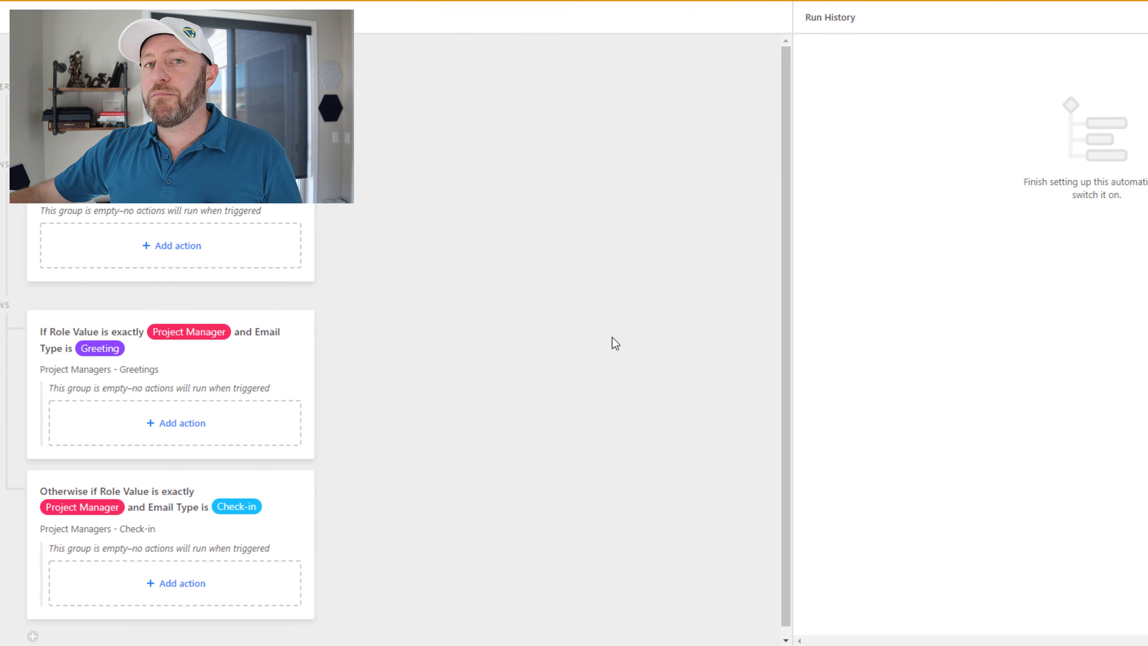
# Add a third conditional action group below the Project Managers - Check-in group
pyautogui.scroll(-1, 551, 345)
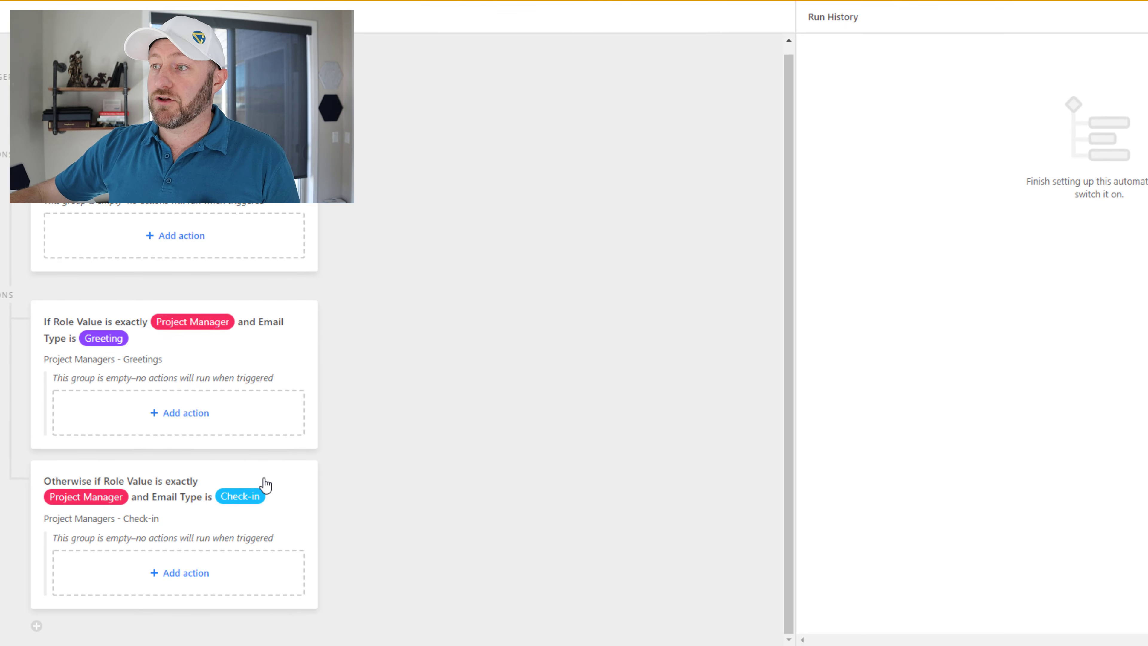
pyautogui.click(36, 626)
pyautogui.scroll(-2, 455, 429)
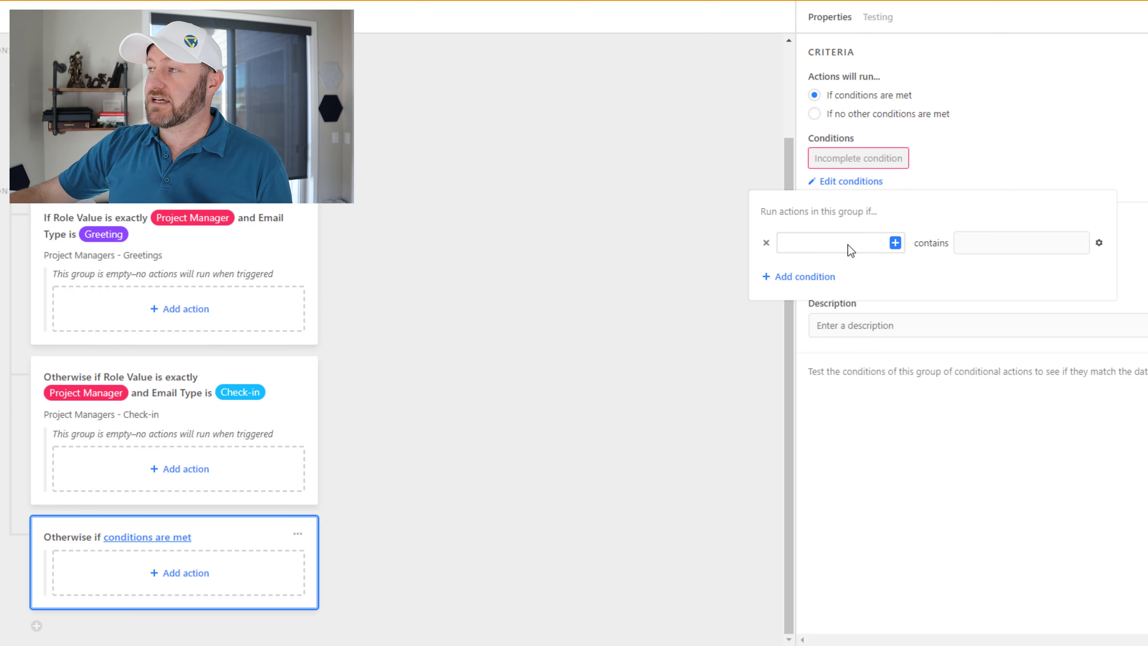
# Set the third conditional group's condition to the trigger record's Role value is exactly Consultant
pyautogui.click(894, 243)
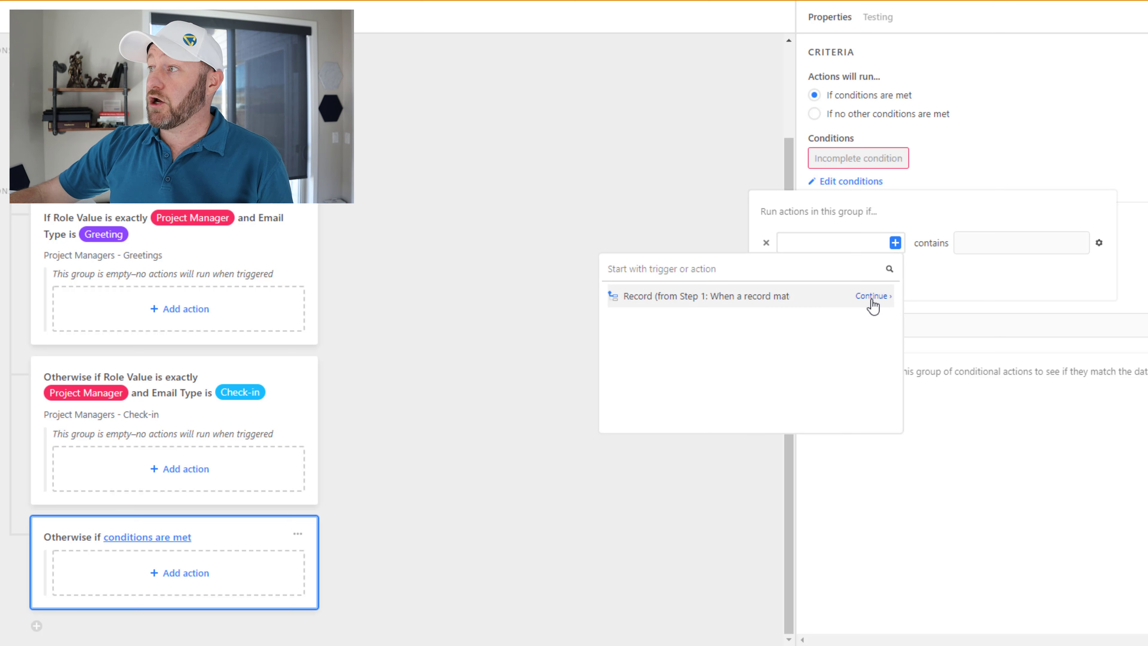
pyautogui.click(873, 302)
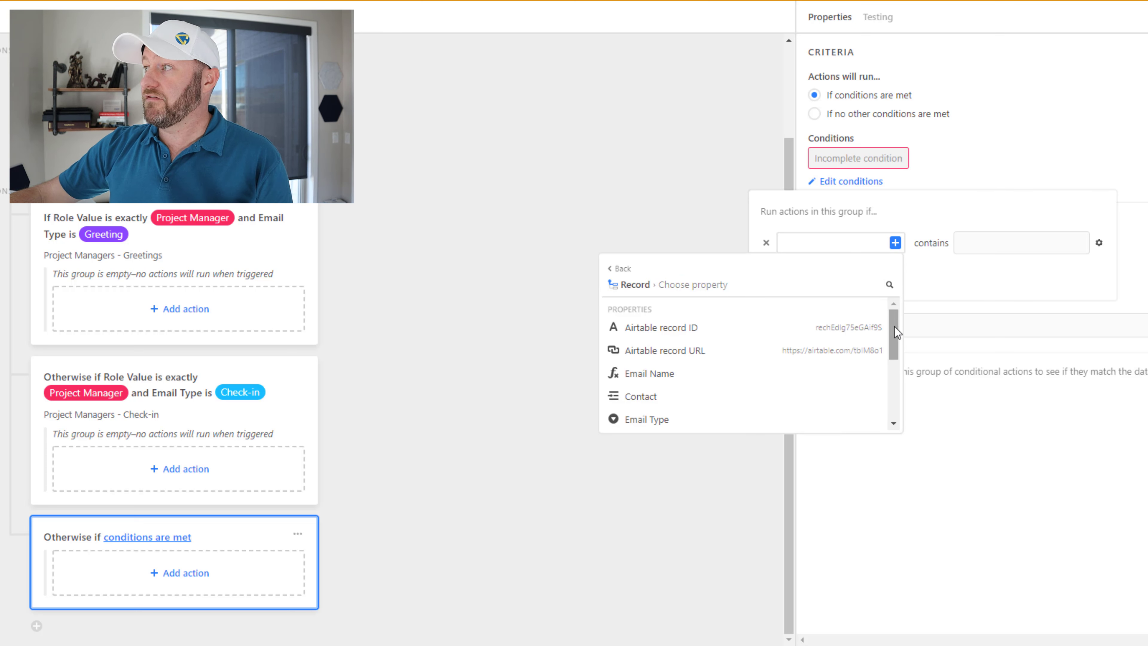
pyautogui.moveTo(893, 329); pyautogui.dragTo(887, 349)
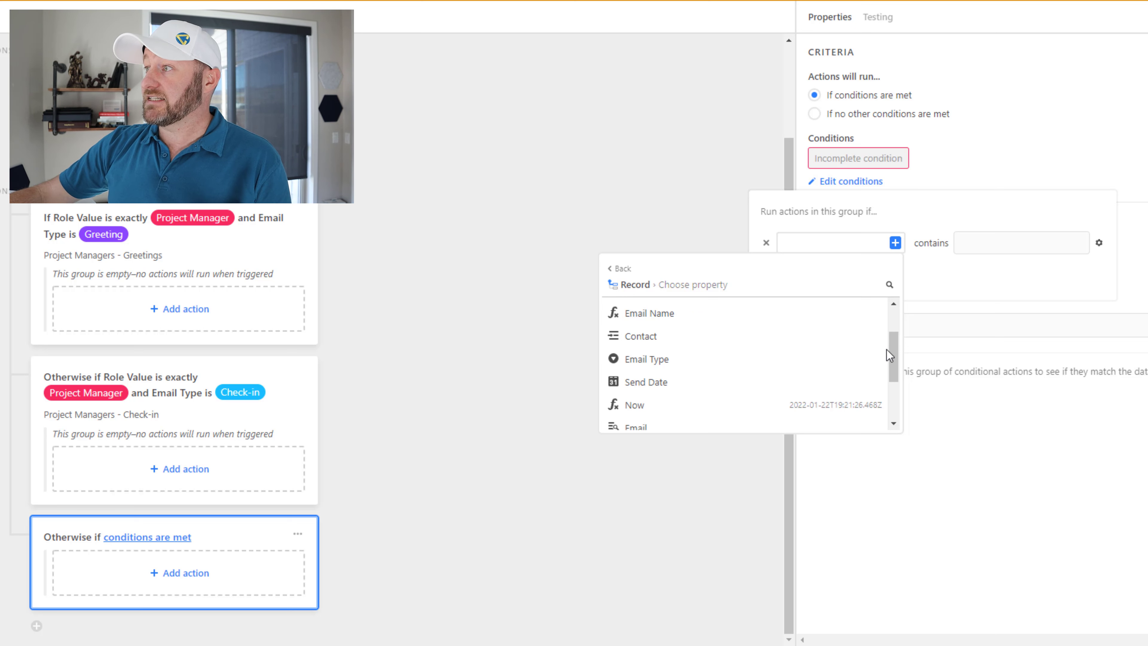
pyautogui.moveTo(892, 357); pyautogui.dragTo(893, 384)
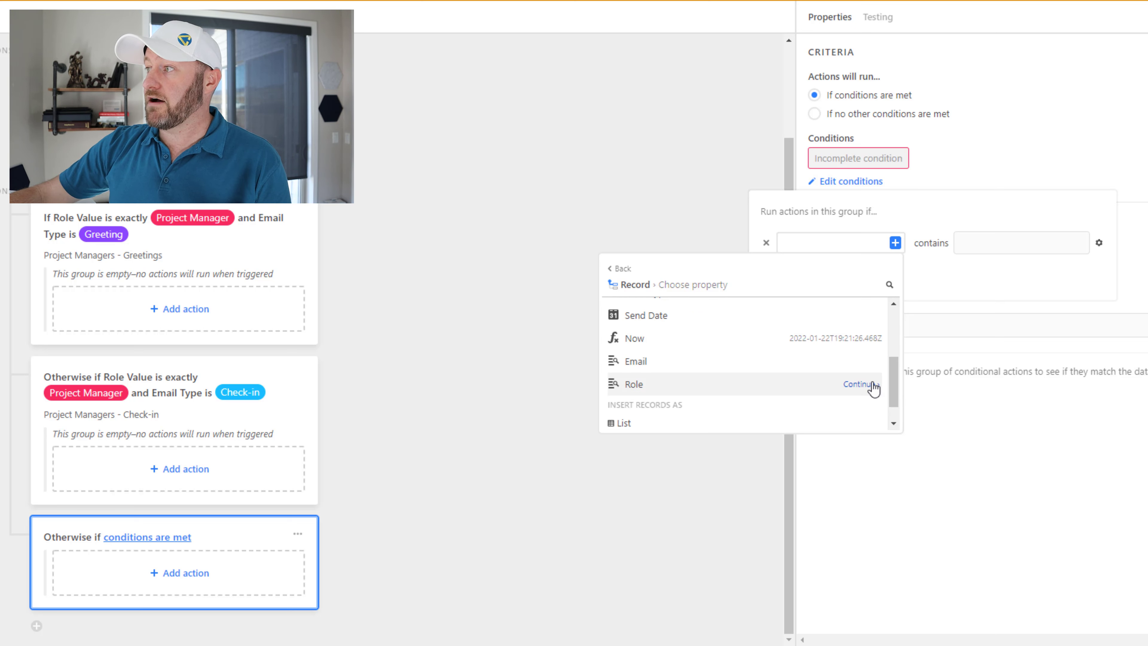
pyautogui.click(871, 386)
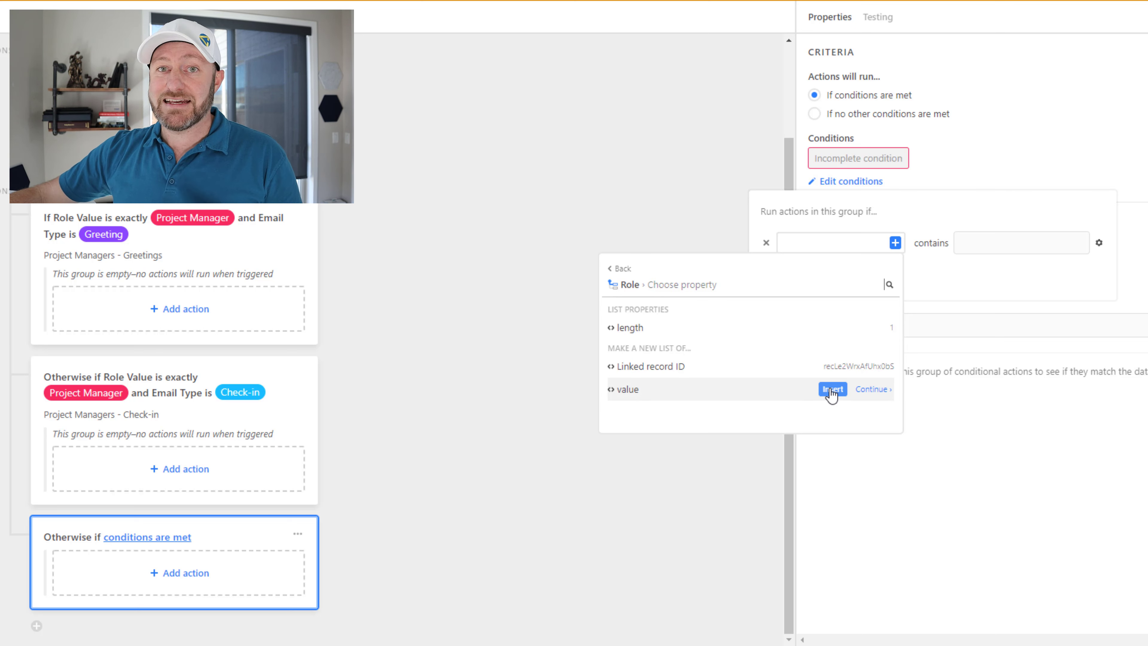
pyautogui.click(831, 389)
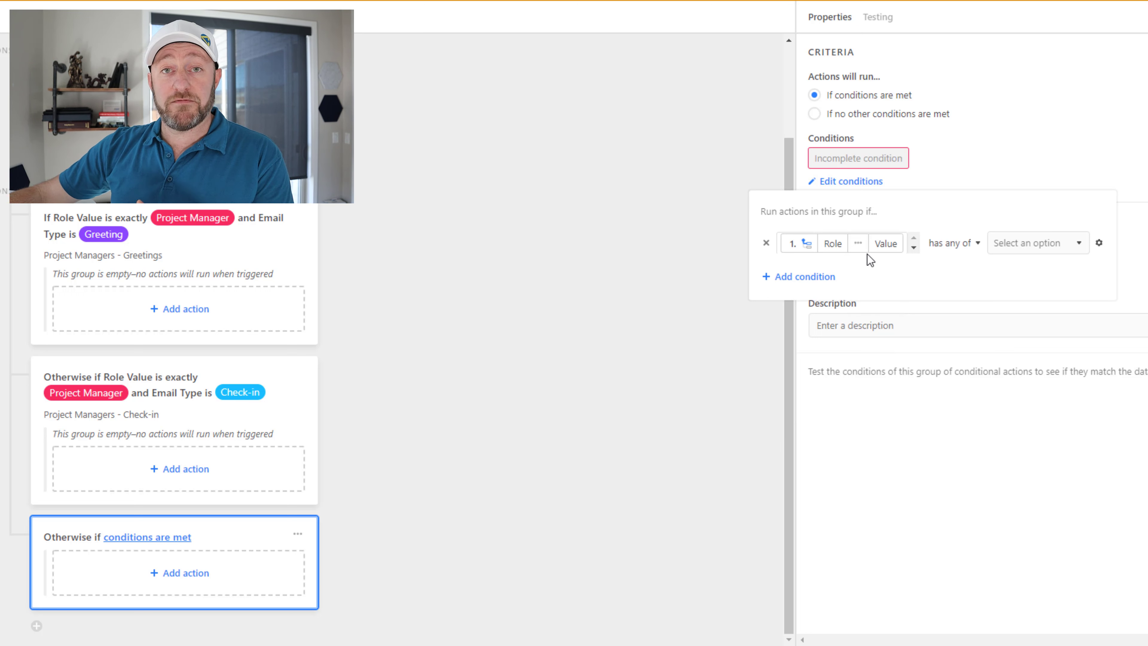
pyautogui.click(967, 244)
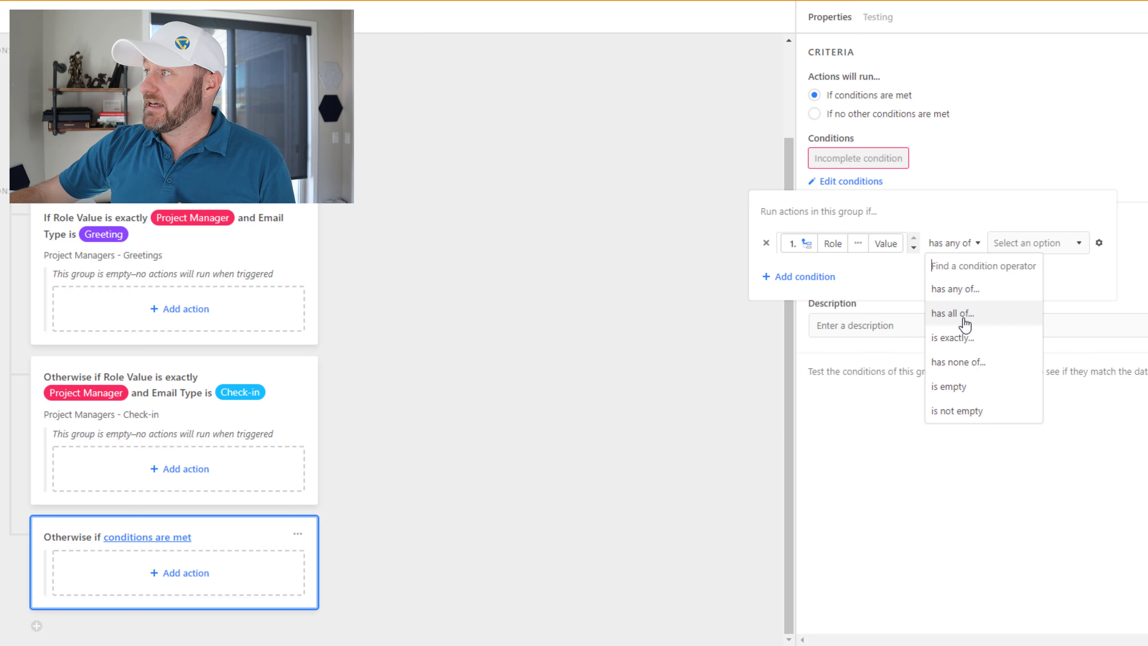
pyautogui.click(959, 338)
pyautogui.click(1030, 252)
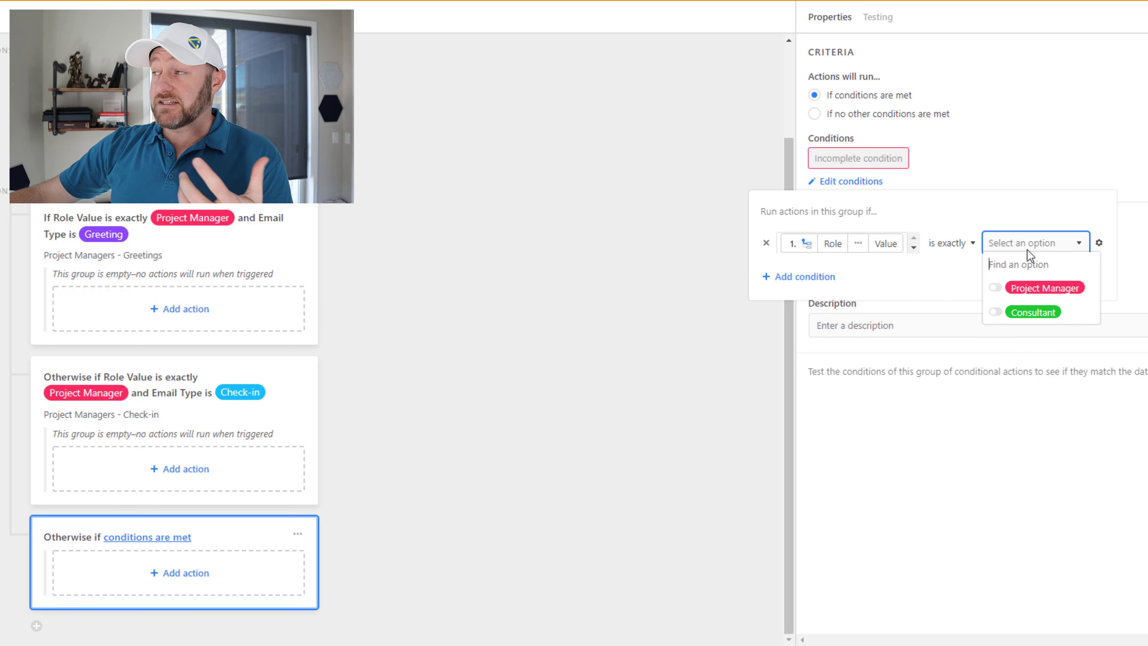
pyautogui.click(1035, 313)
pyautogui.click(941, 278)
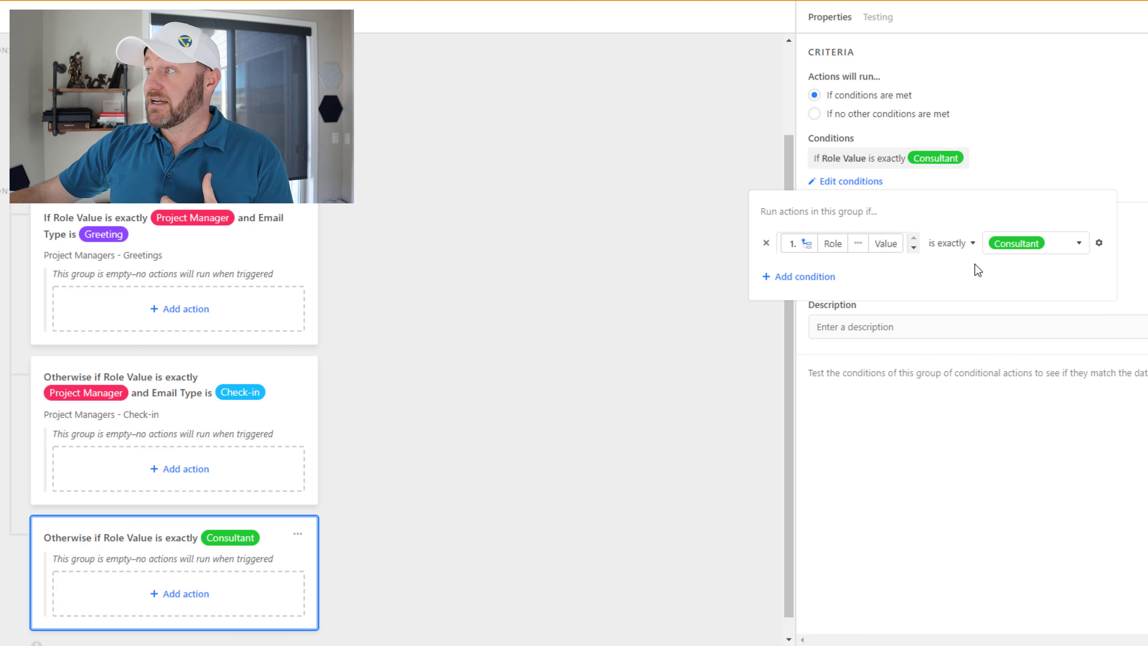
# Add a second condition to the third group requiring the trigger record's Email Type to be Greeting
pyautogui.click(825, 282)
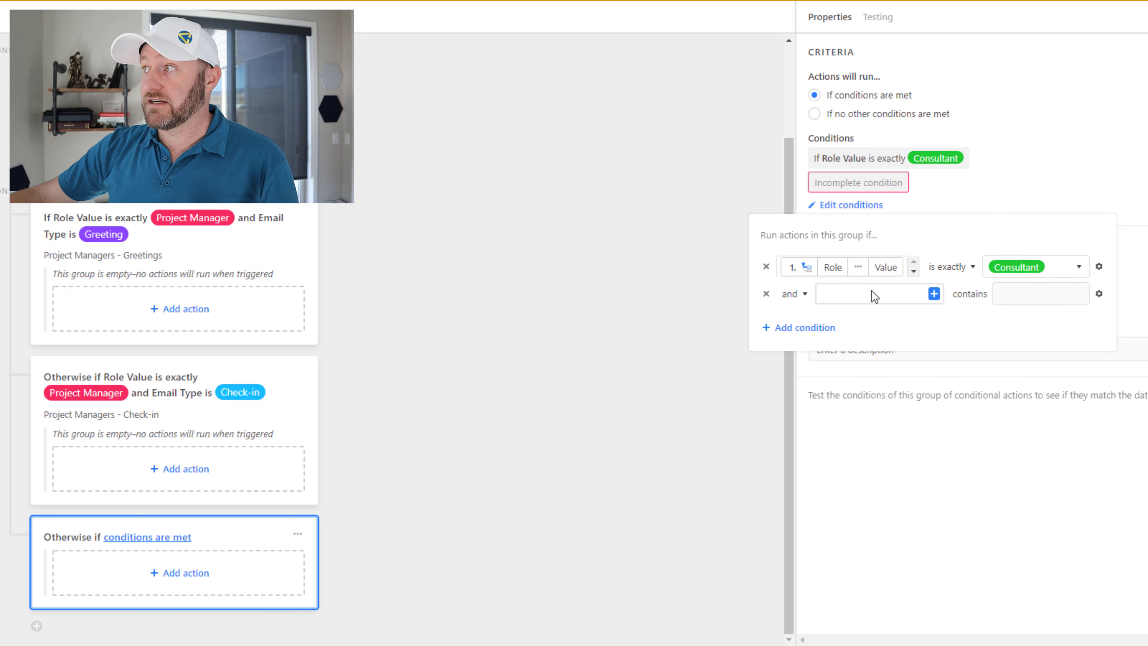
pyautogui.click(934, 294)
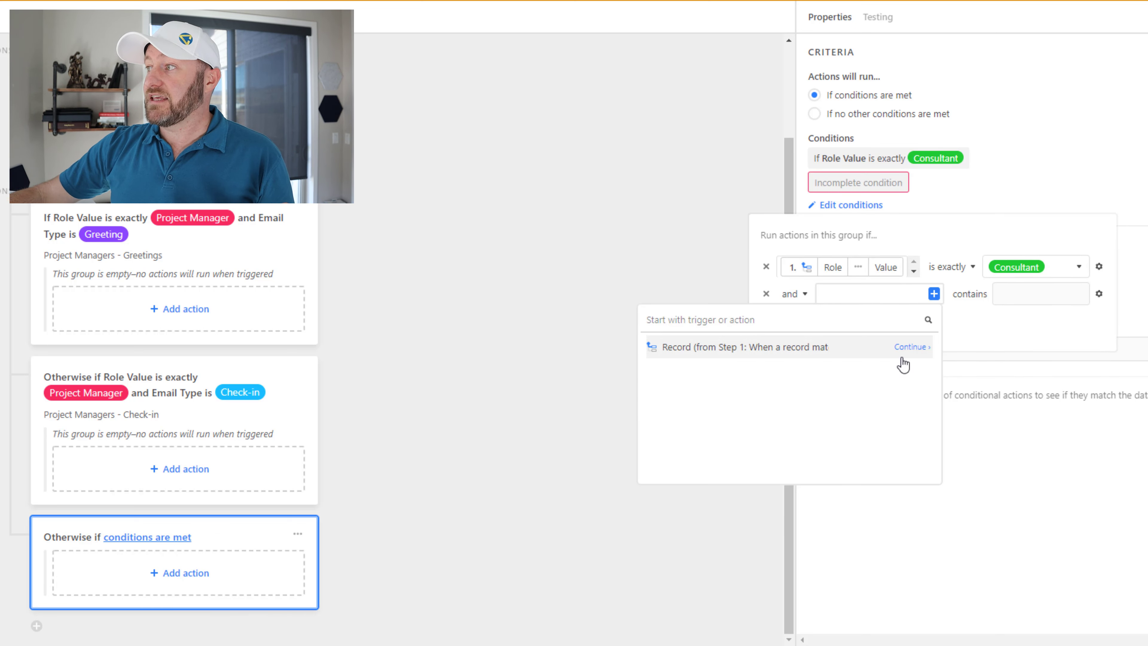
pyautogui.click(910, 348)
pyautogui.scroll(-3, 934, 401)
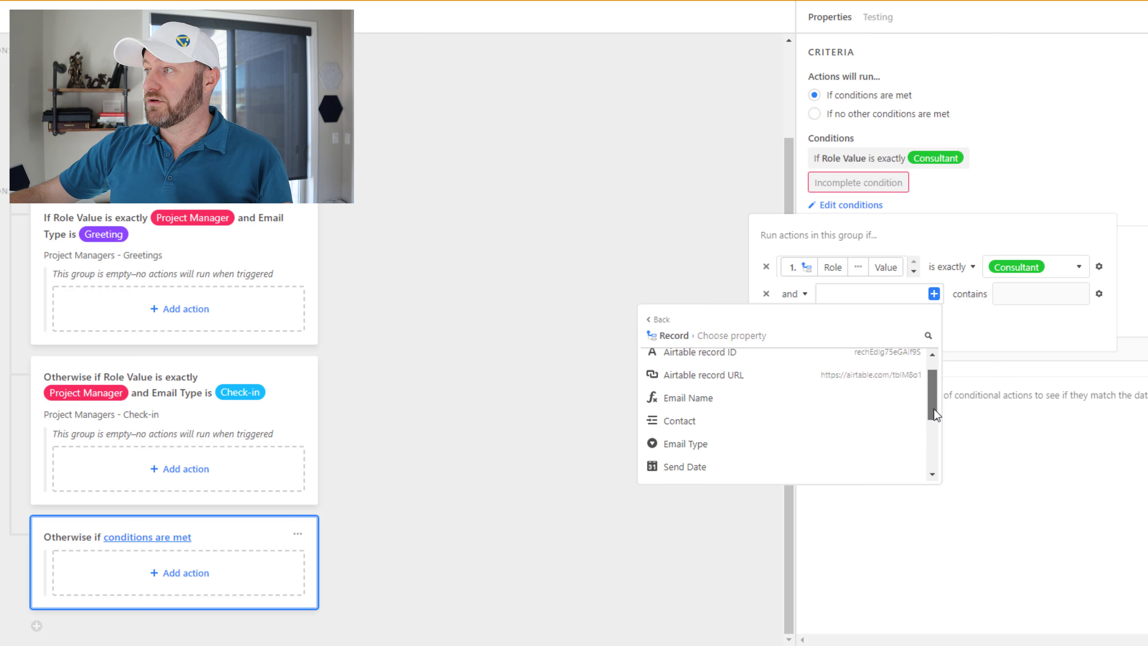
pyautogui.click(860, 393)
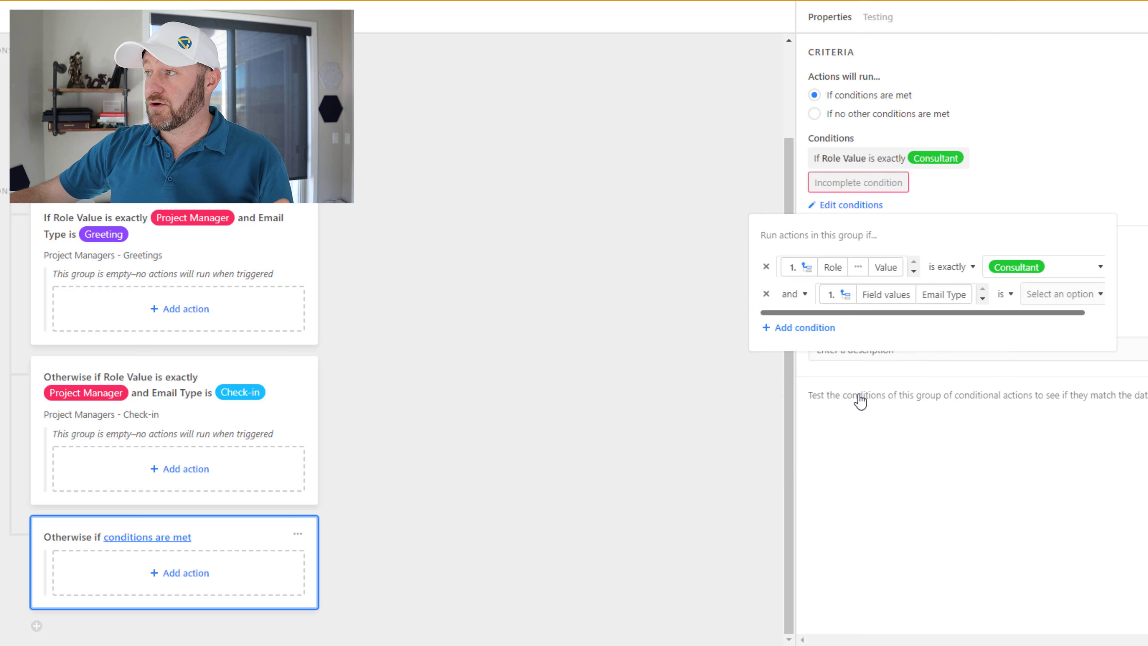
pyautogui.click(1010, 295)
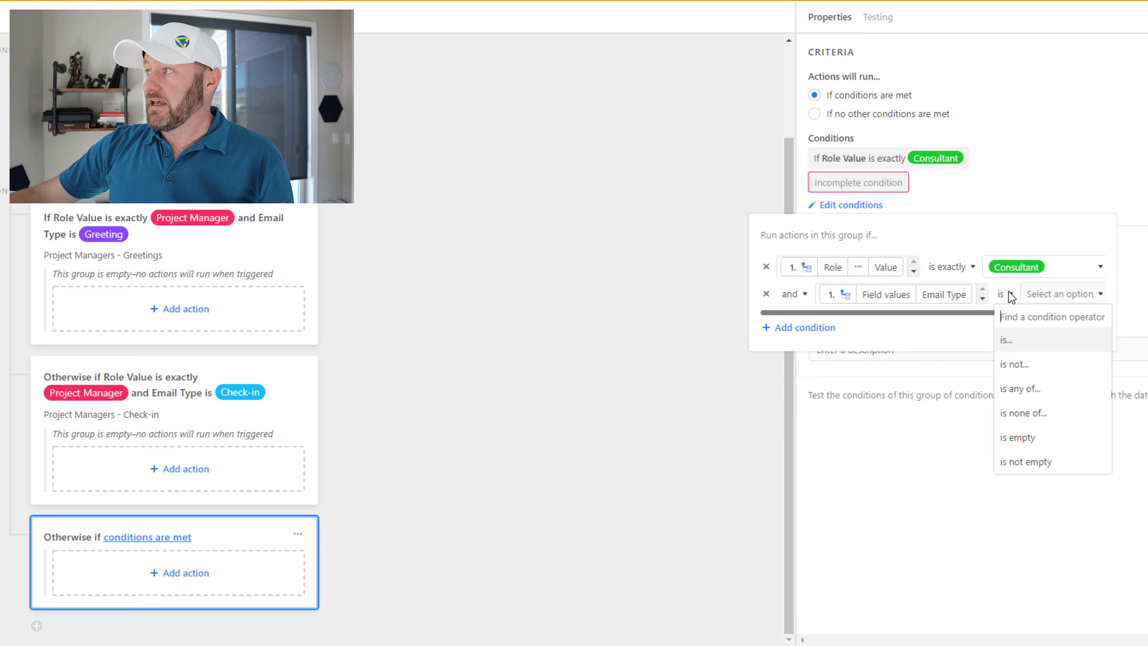
pyautogui.click(1045, 296)
pyautogui.click(1045, 340)
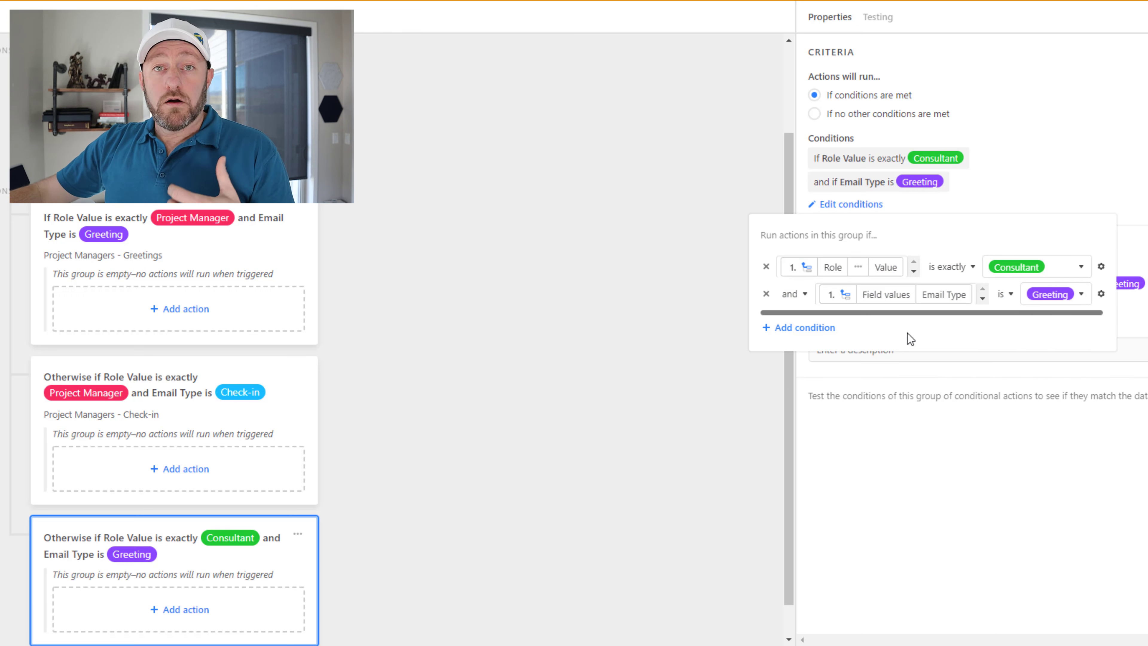
pyautogui.click(1082, 502)
# Describe the third group as "Consultant and Greeting Type" and test its conditions
pyautogui.click(917, 353)
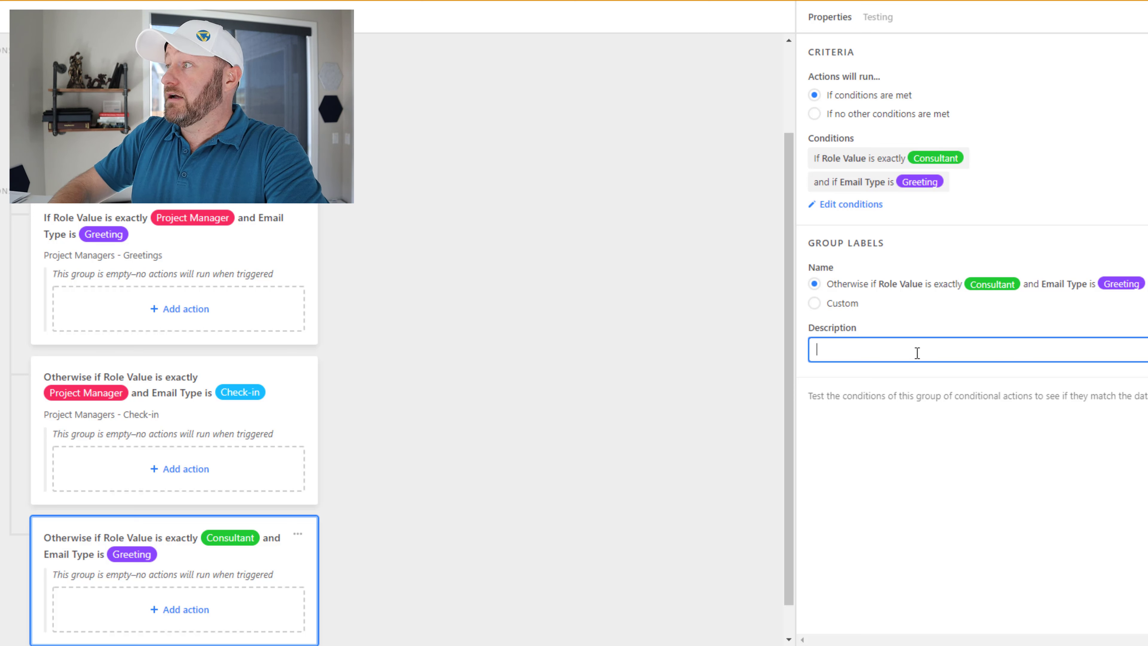
pyautogui.write('onsul')
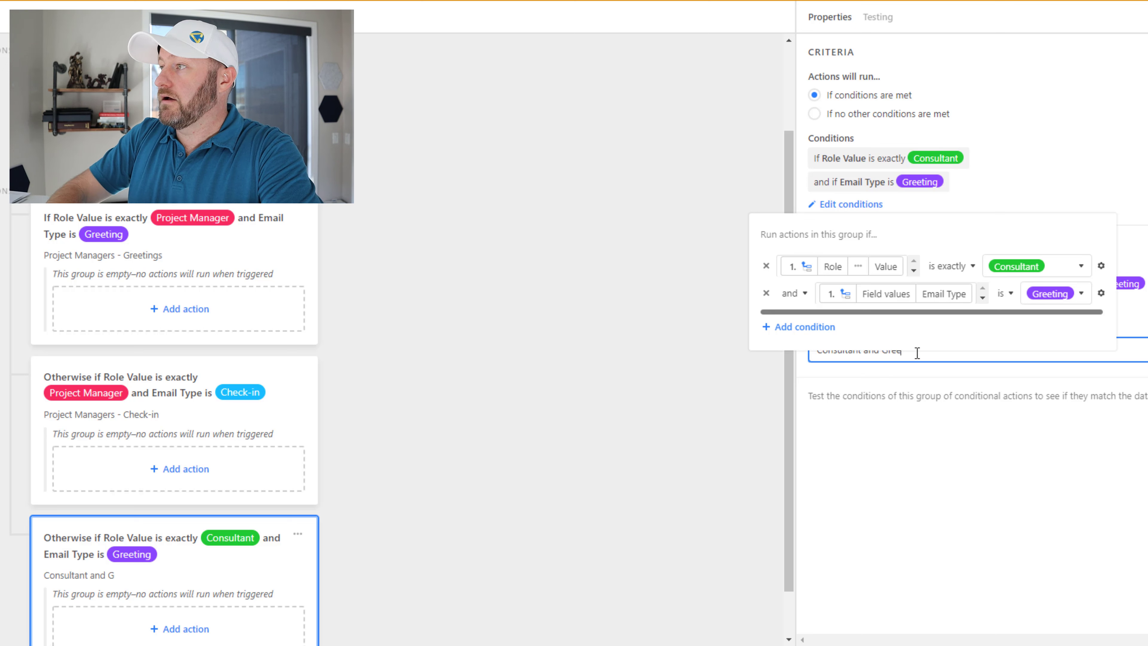
pyautogui.write('tant and Greeting Type')
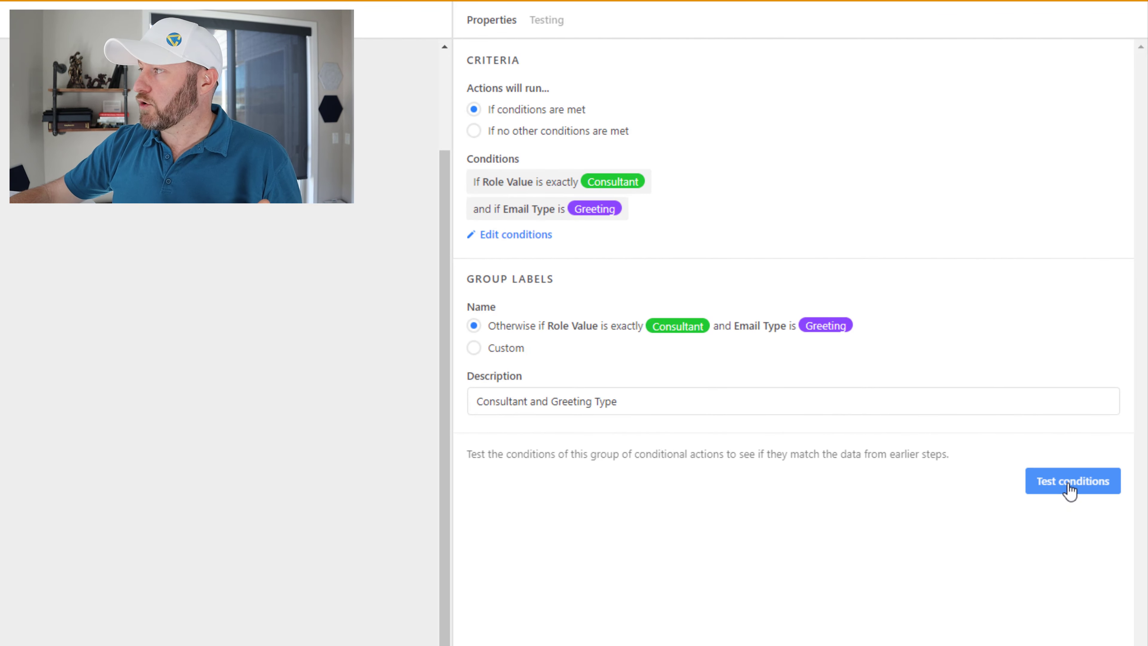
pyautogui.click(1070, 490)
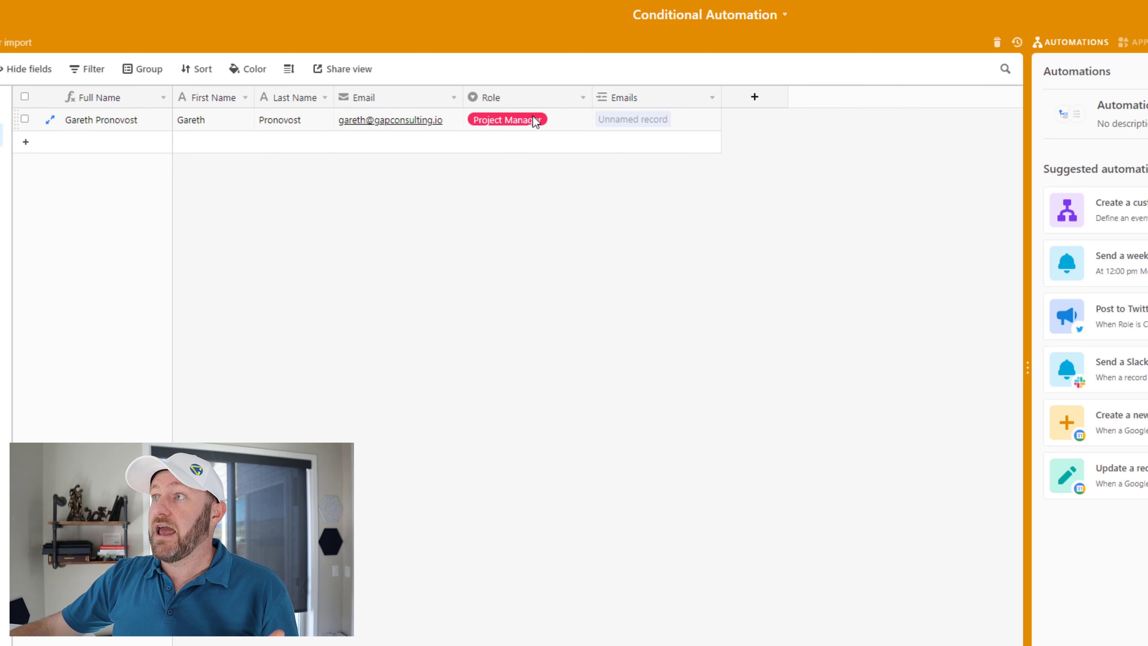
# Change the contact's Role from the contacts table to Consultant
pyautogui.click(522, 120)
pyautogui.click(524, 121)
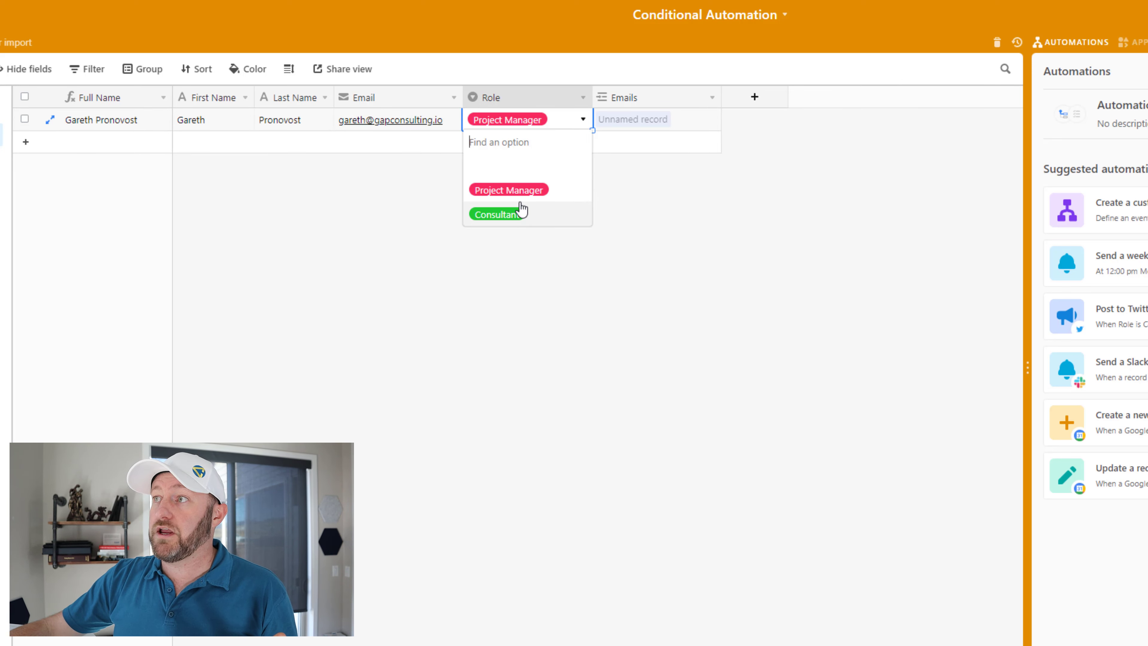
pyautogui.click(497, 213)
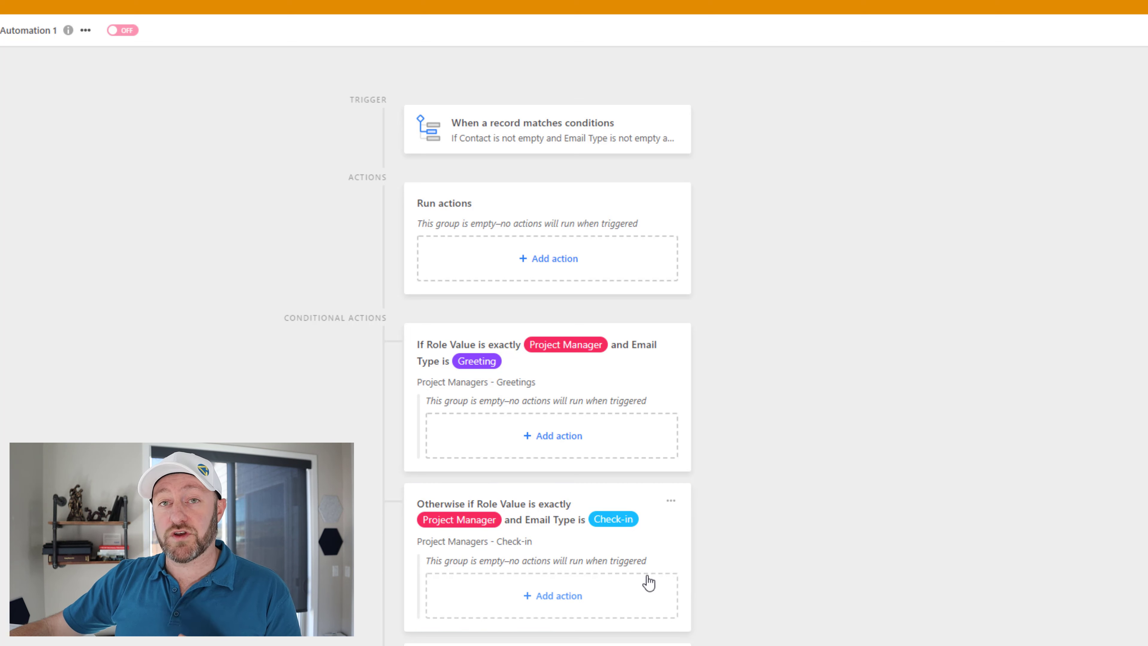
# Retest the record-matches-conditions trigger, and retest the conditions of the Consultant and Greeting Type group
pyautogui.click(566, 134)
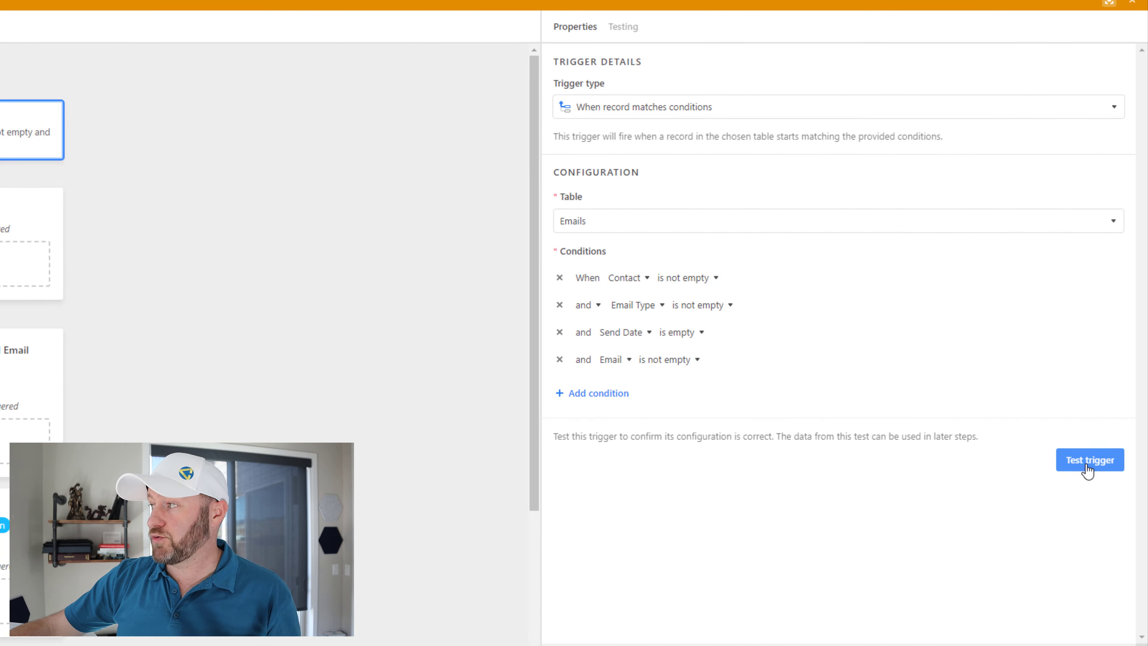
pyautogui.click(1087, 462)
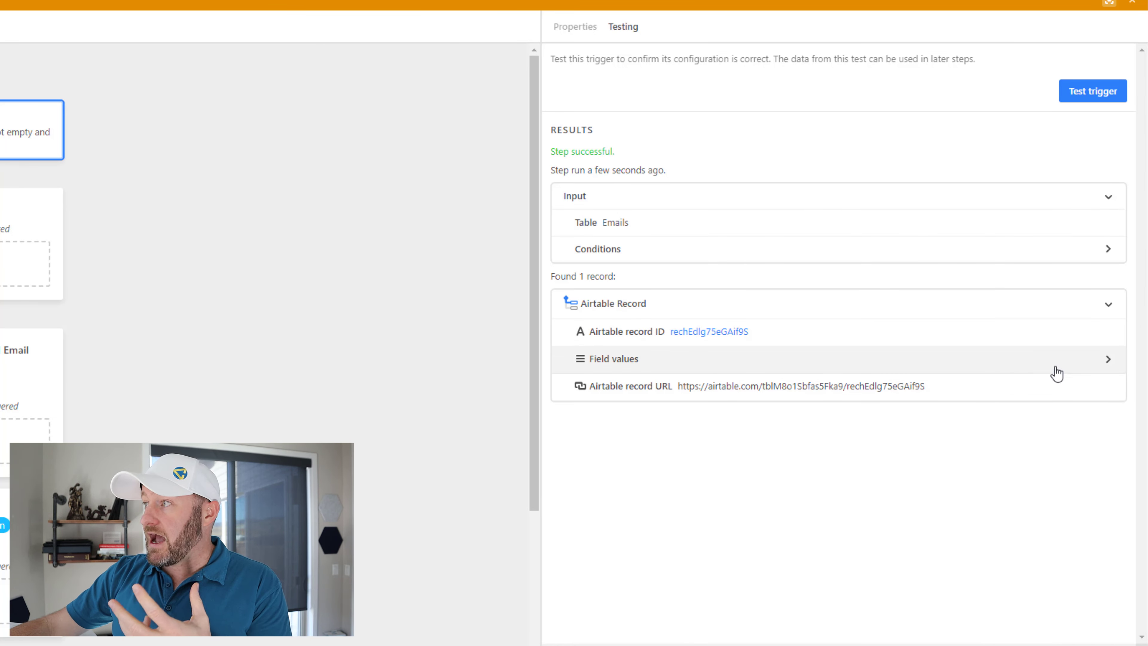
pyautogui.scroll(-4, 86, 400)
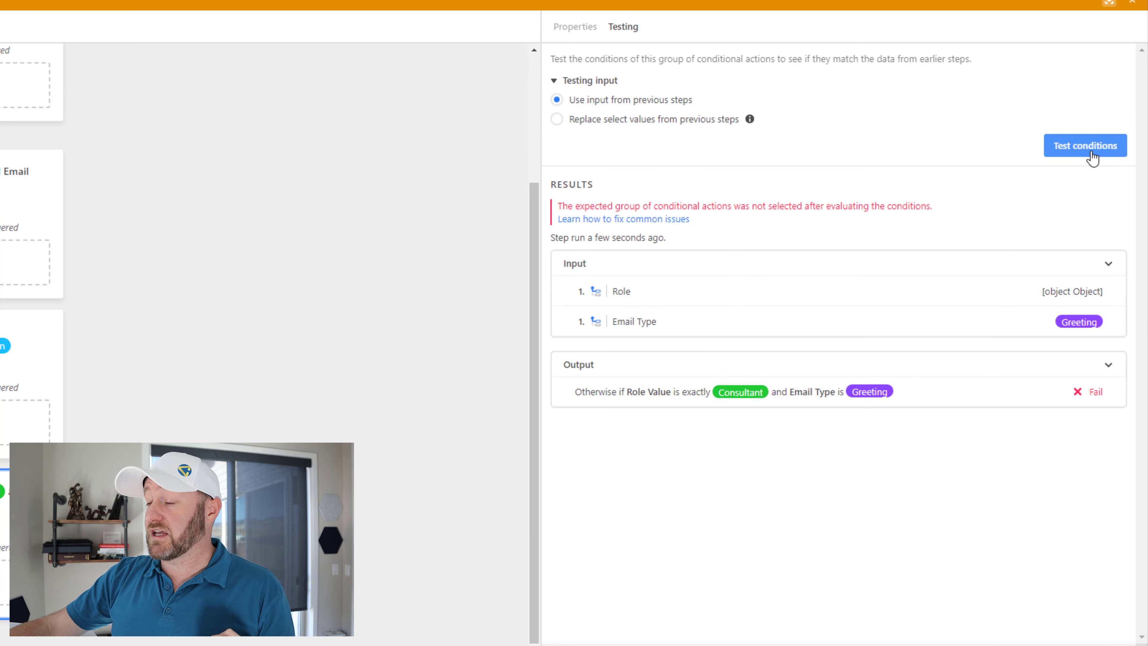
pyautogui.click(1092, 154)
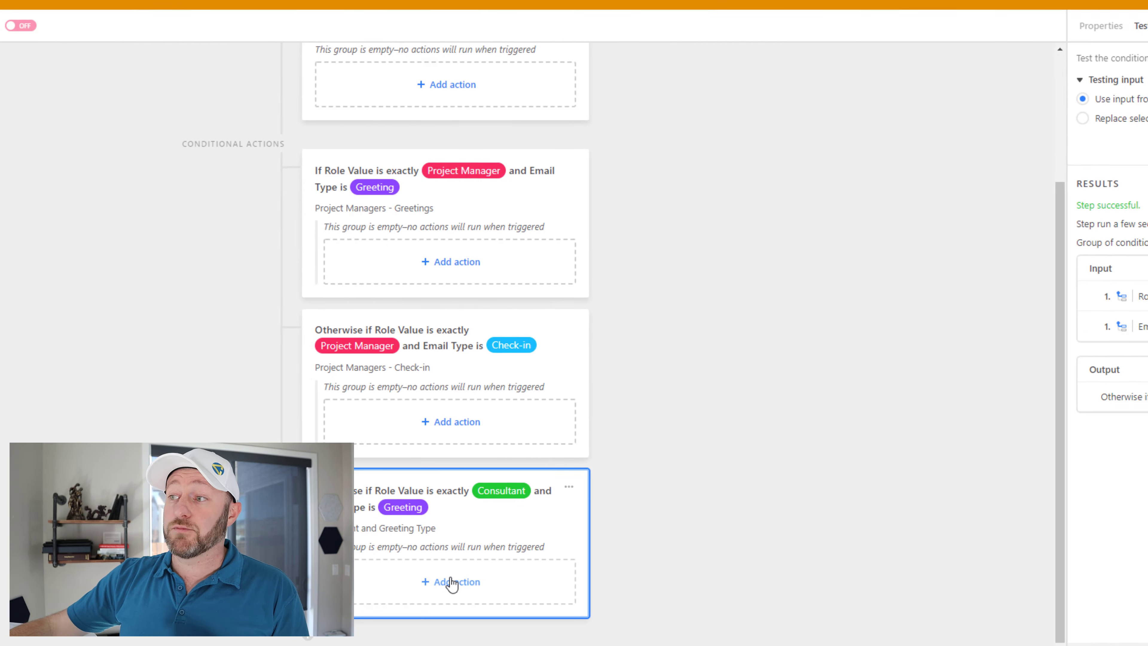
# Browse the actions and integrations available to the Consultant and Greeting Type group, and review the automation's groups and the Emails record
pyautogui.click(567, 582)
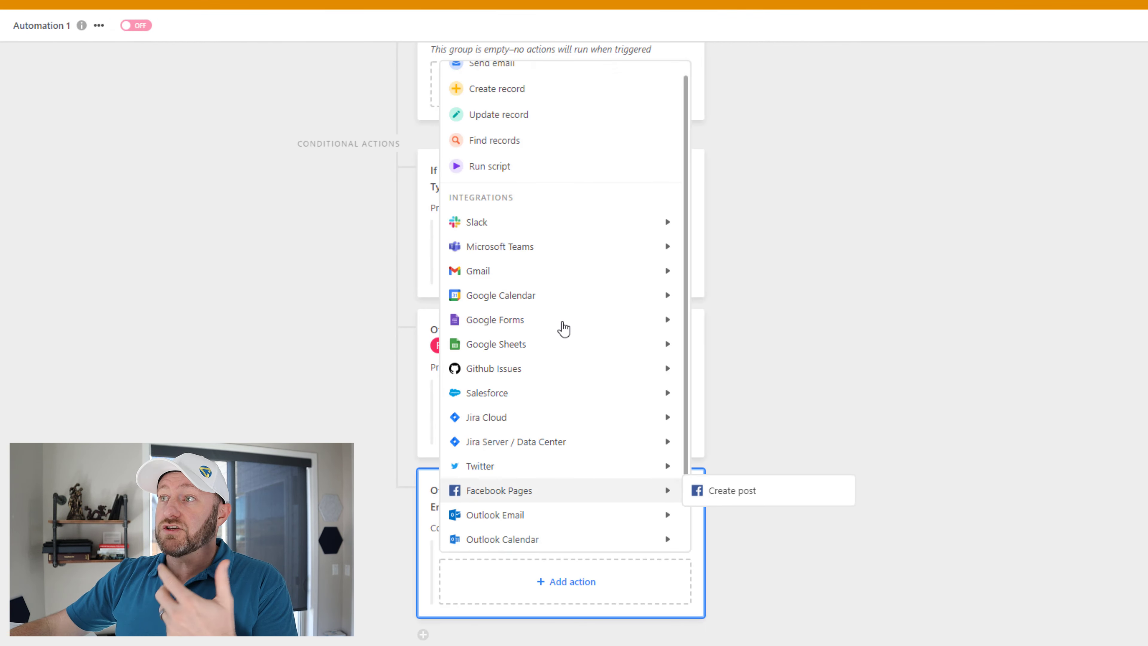
pyautogui.moveTo(691, 301)
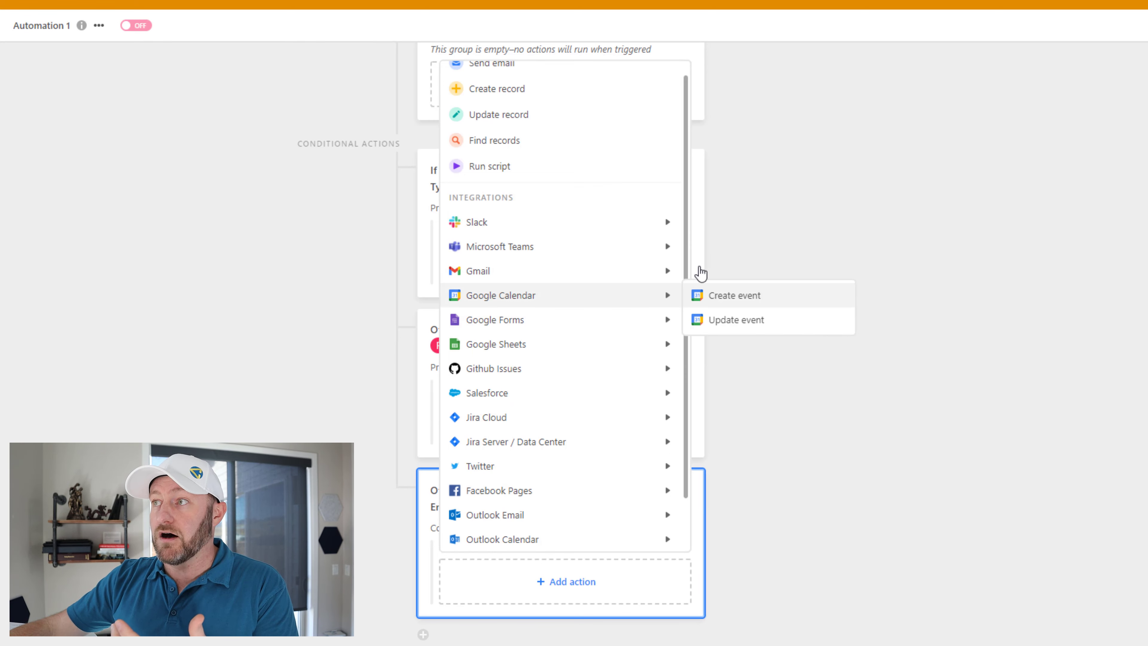
pyautogui.moveTo(671, 277)
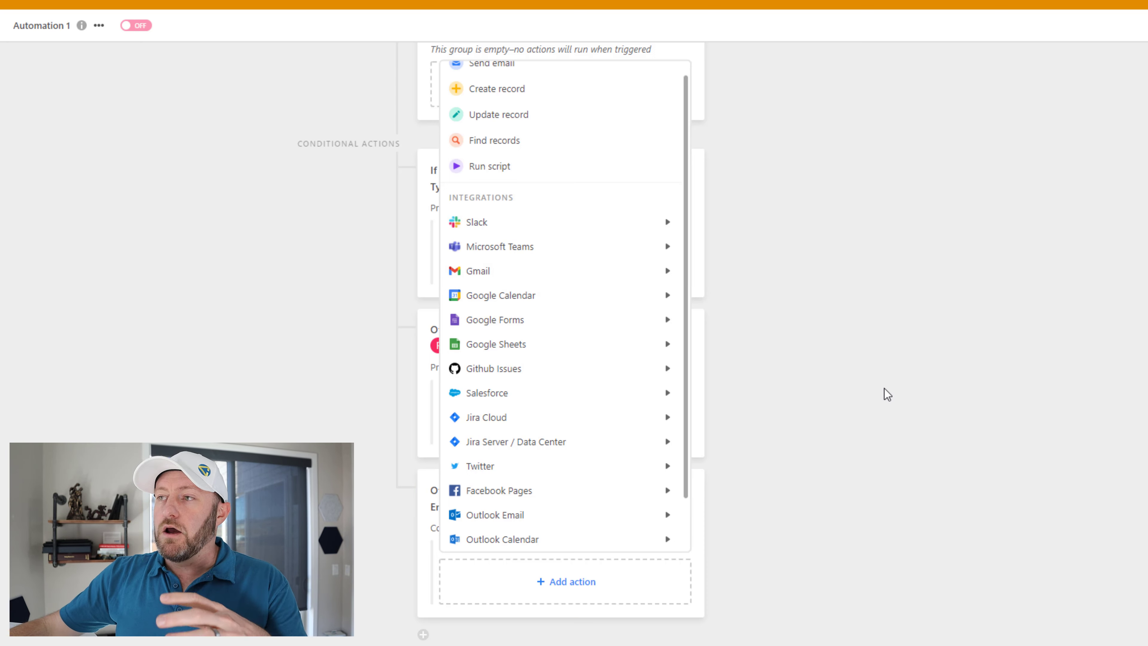
pyautogui.click(820, 406)
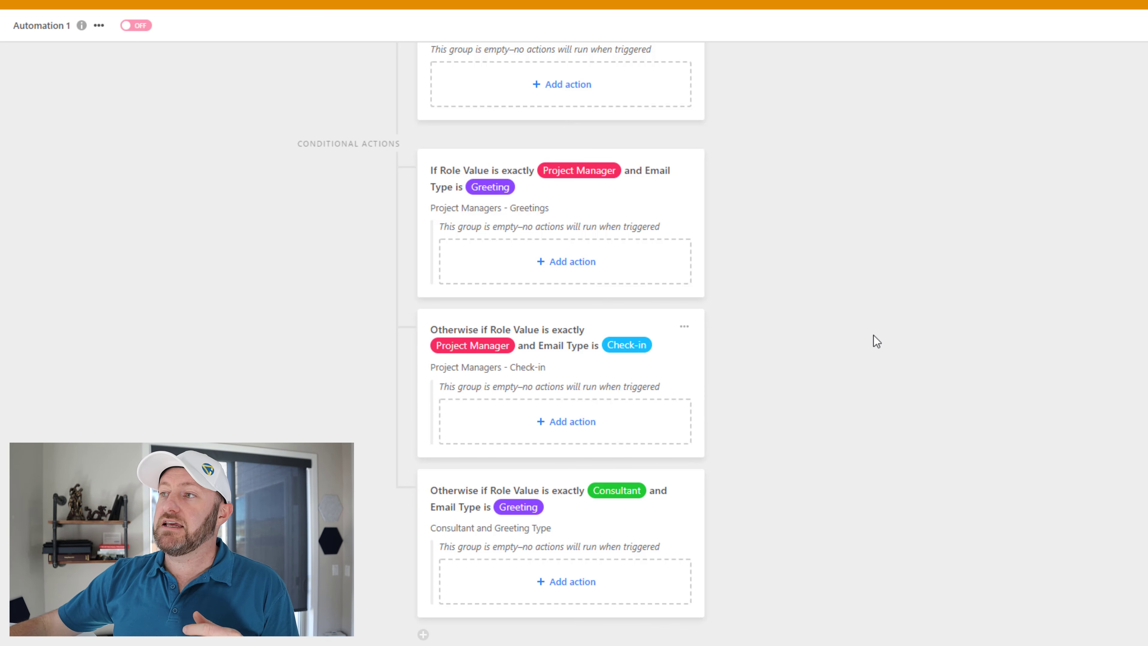
pyautogui.scroll(4, 873, 335)
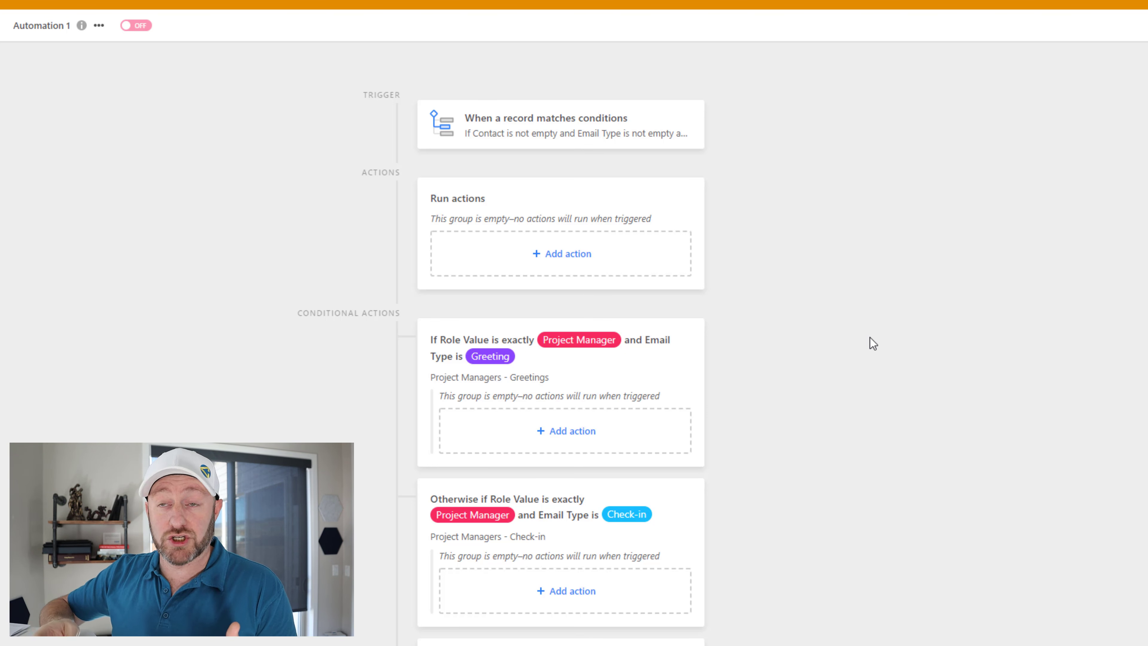
pyautogui.scroll(-3, 873, 344)
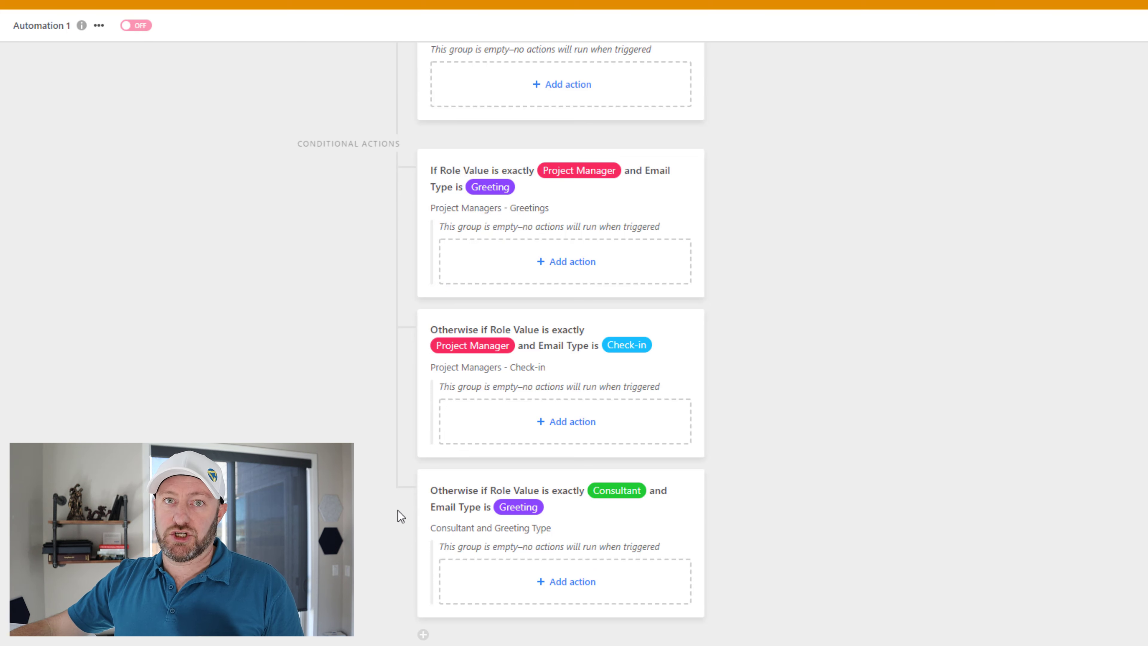
pyautogui.scroll(3, 399, 516)
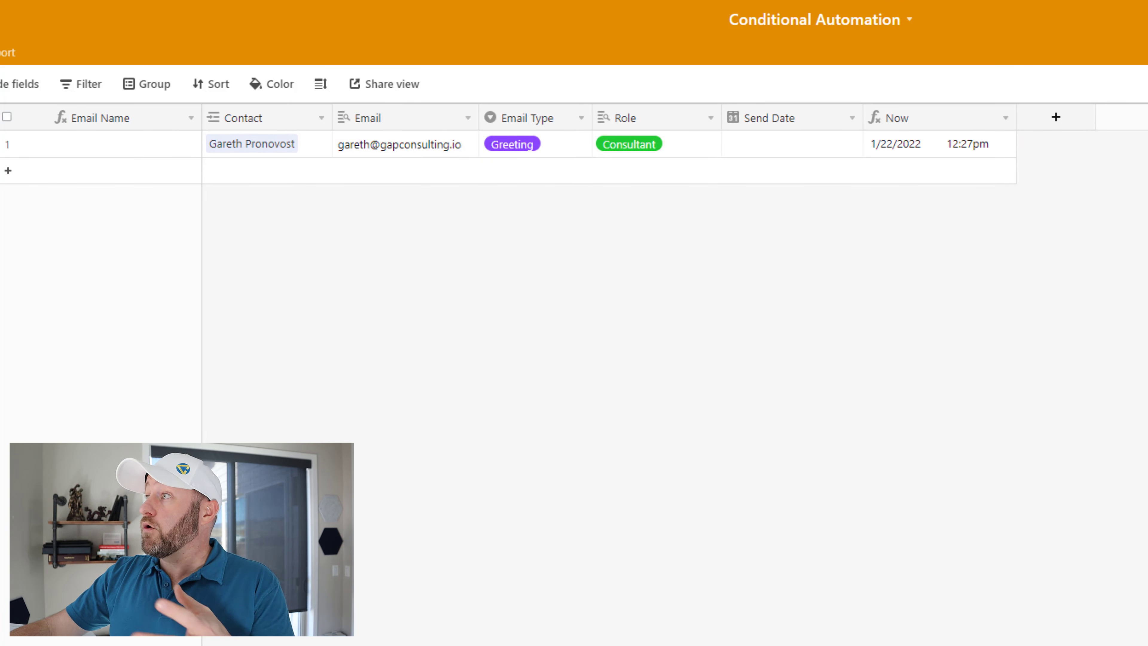
pyautogui.press('F5')
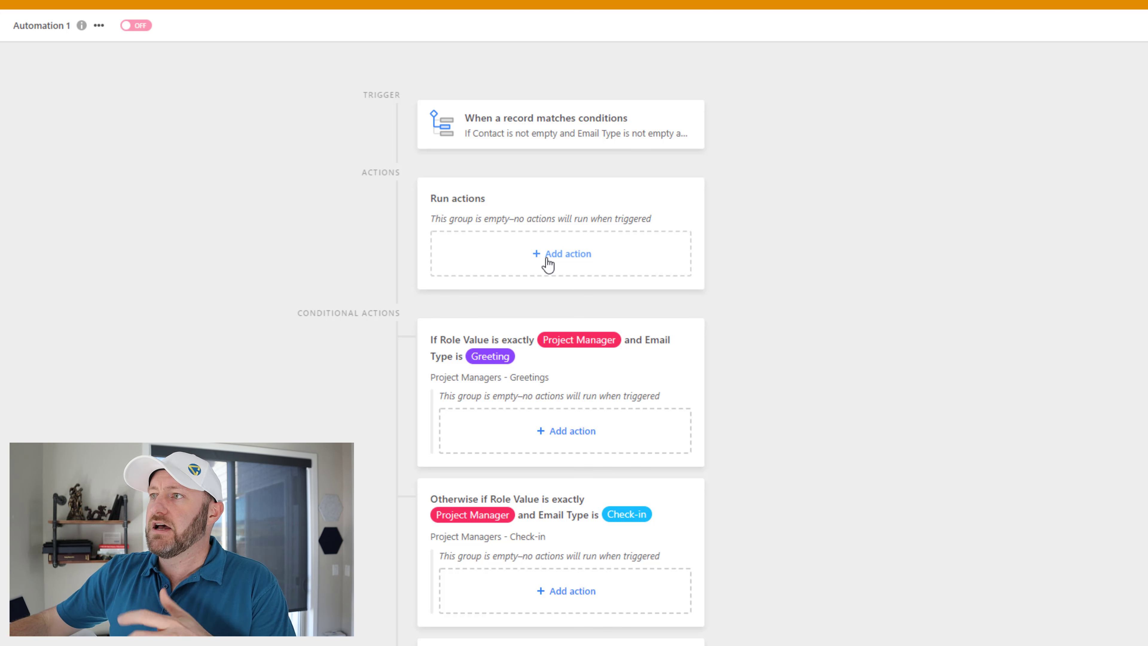
# Add an Update record action to the unconditional Run actions group and target the Emails table
pyautogui.click(547, 264)
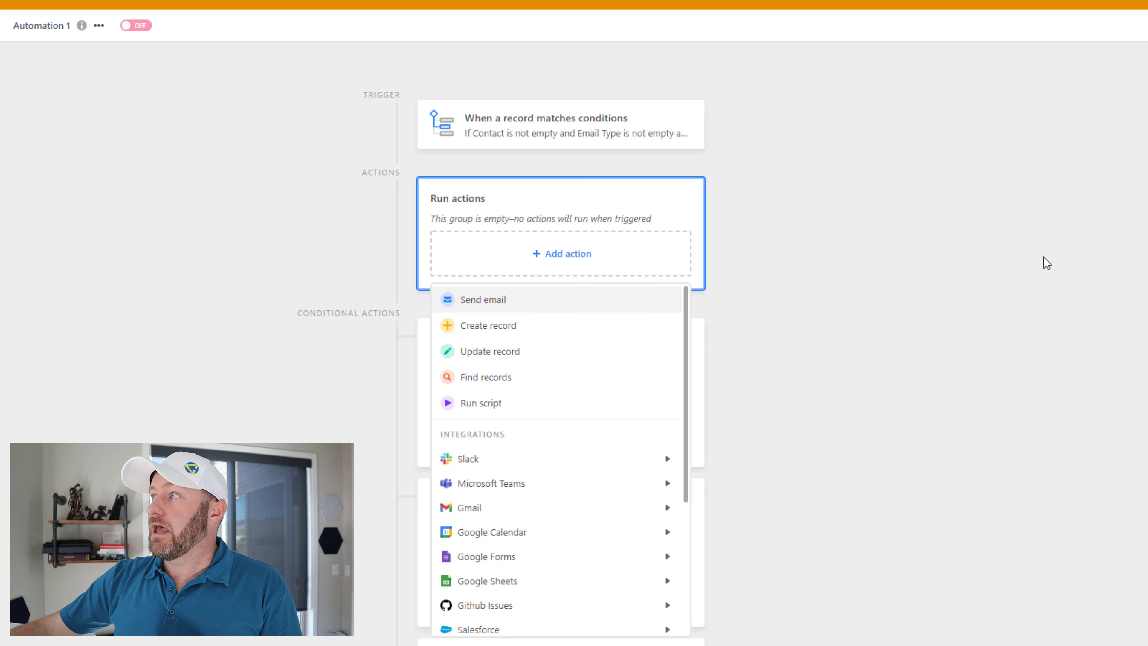
pyautogui.click(532, 358)
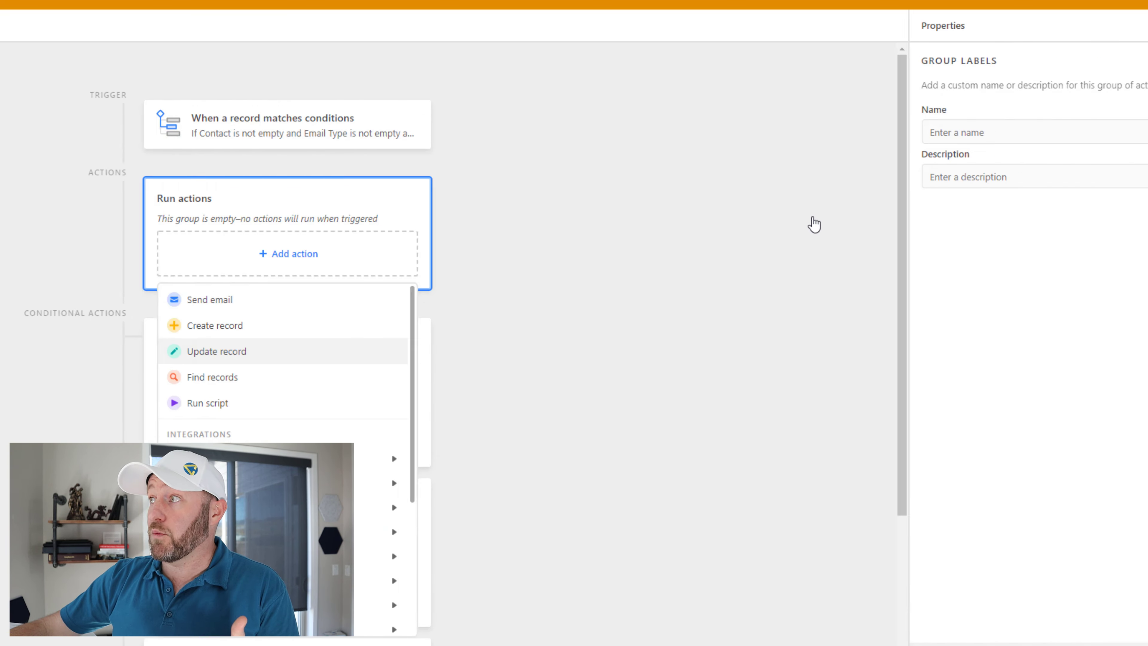
pyautogui.click(673, 181)
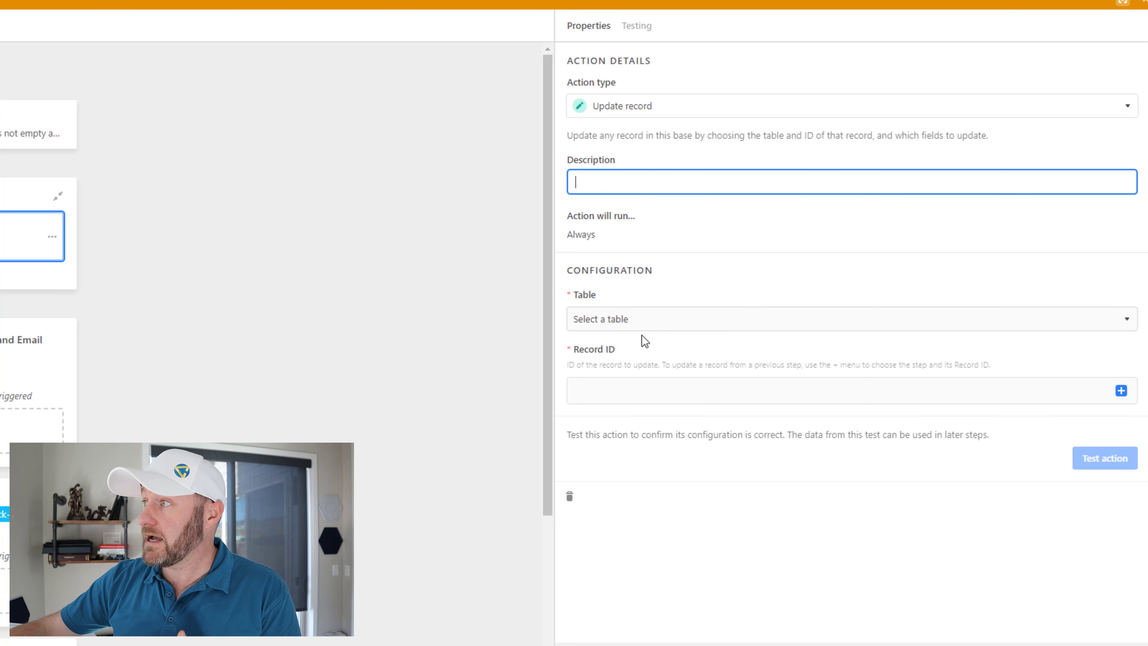
pyautogui.click(631, 326)
pyautogui.click(603, 378)
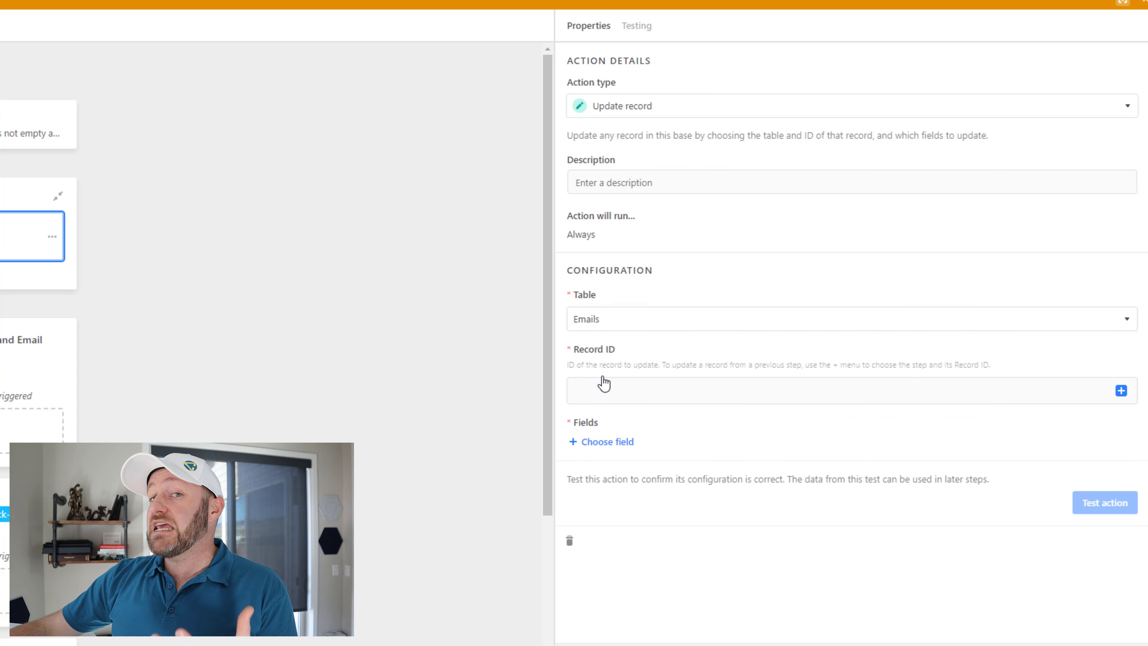
# Set the update action's Record ID to the Airtable record ID of the trigger record
pyautogui.click(1120, 390)
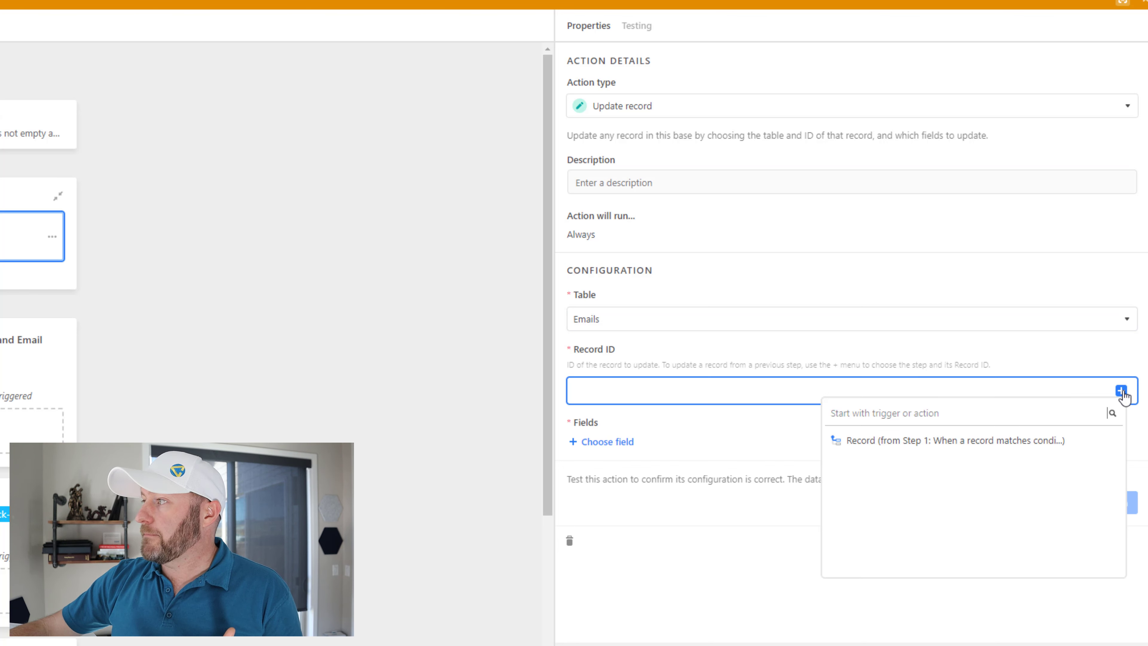
pyautogui.click(1108, 440)
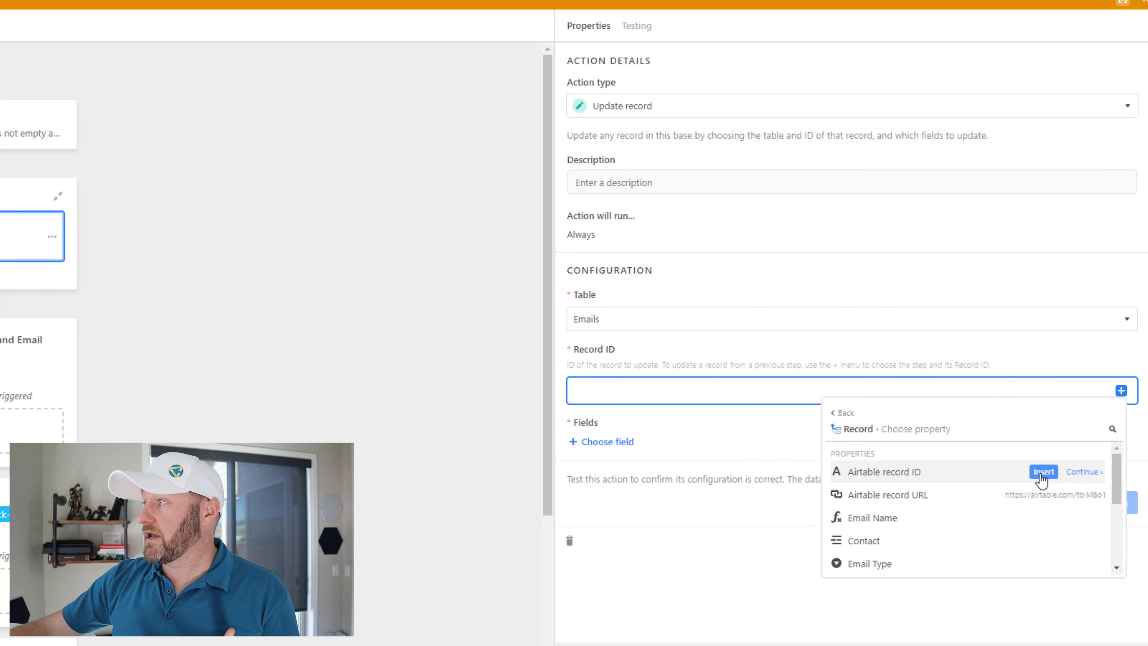
pyautogui.click(1041, 472)
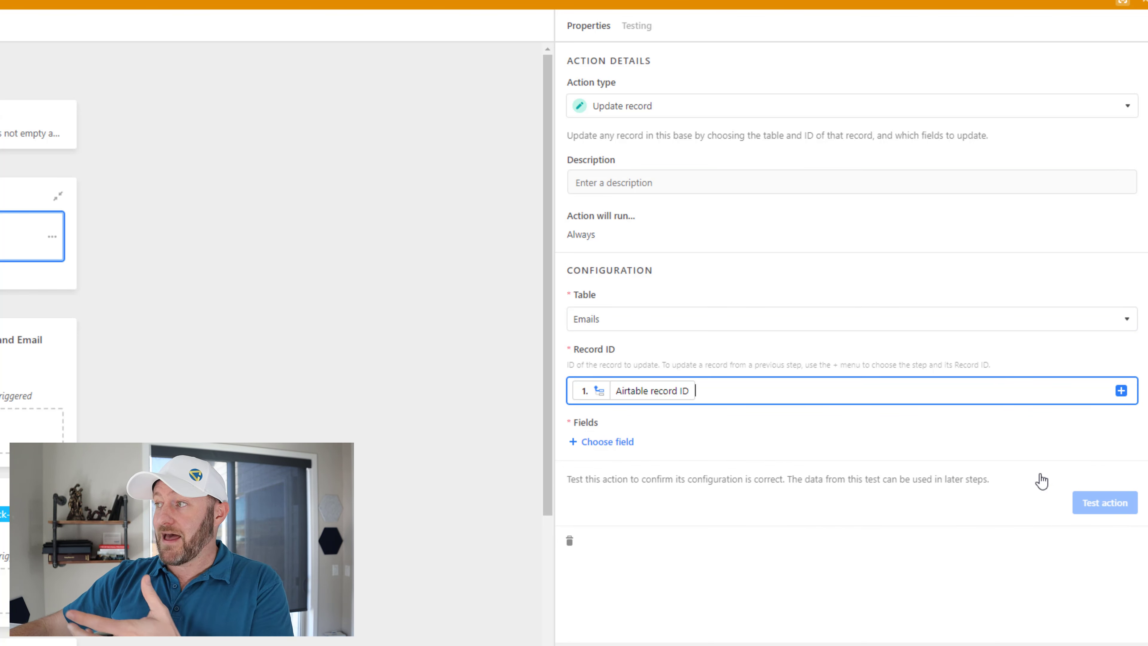
# Have the action update the Send Date field with the trigger record's Now value, and test the action
pyautogui.click(597, 442)
pyautogui.click(629, 608)
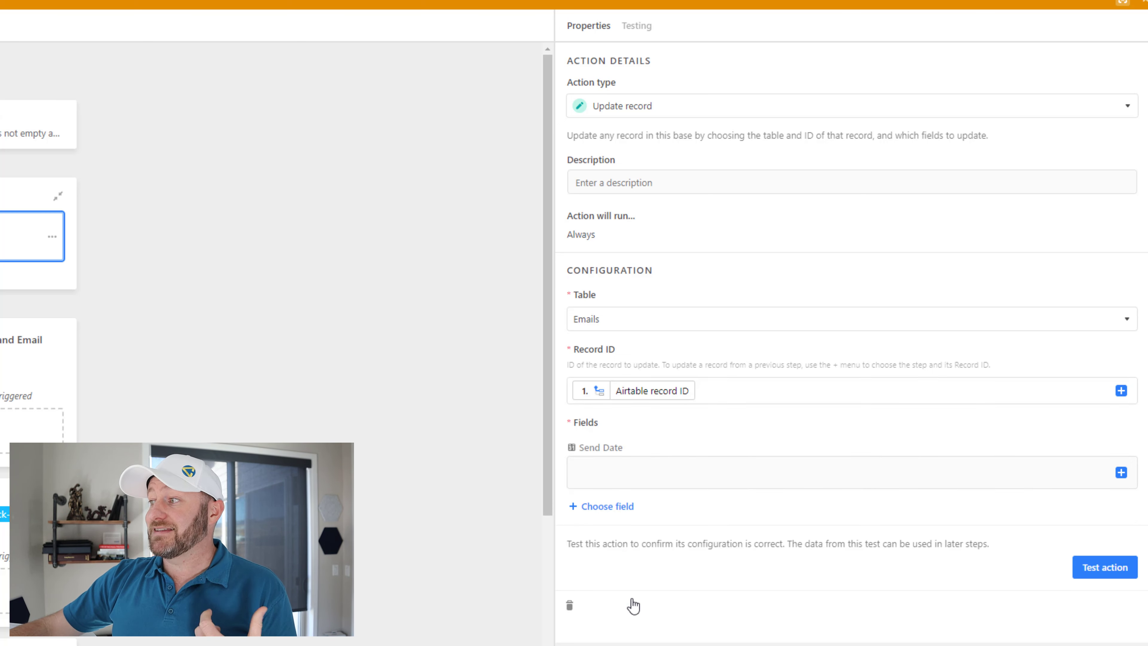
pyautogui.click(1120, 472)
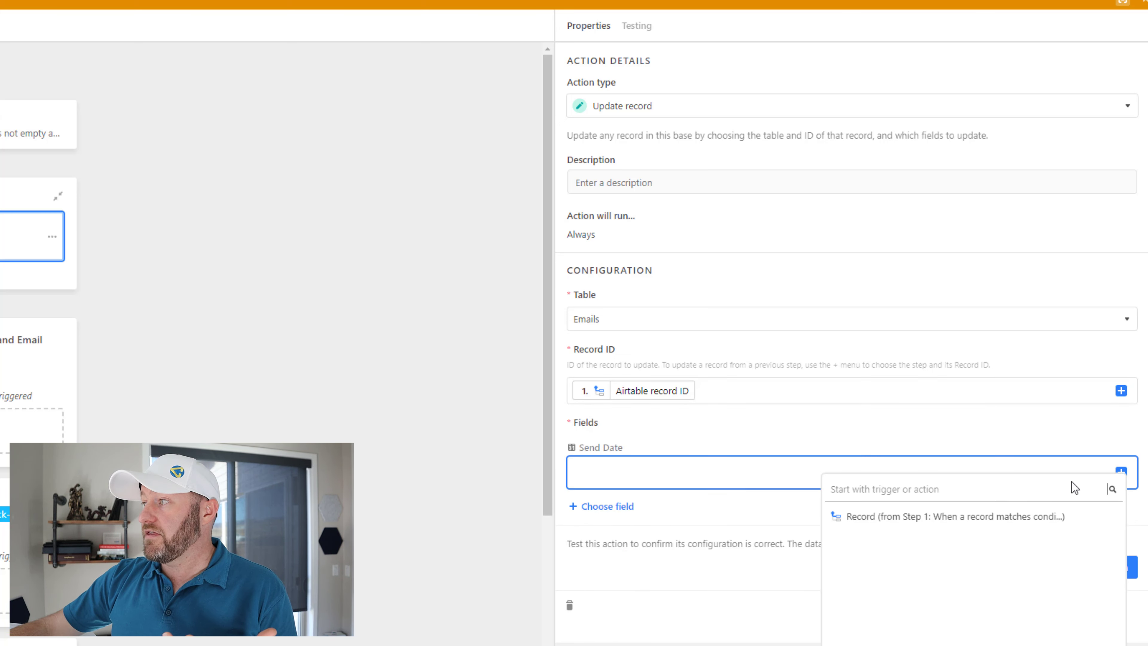
pyautogui.click(1094, 516)
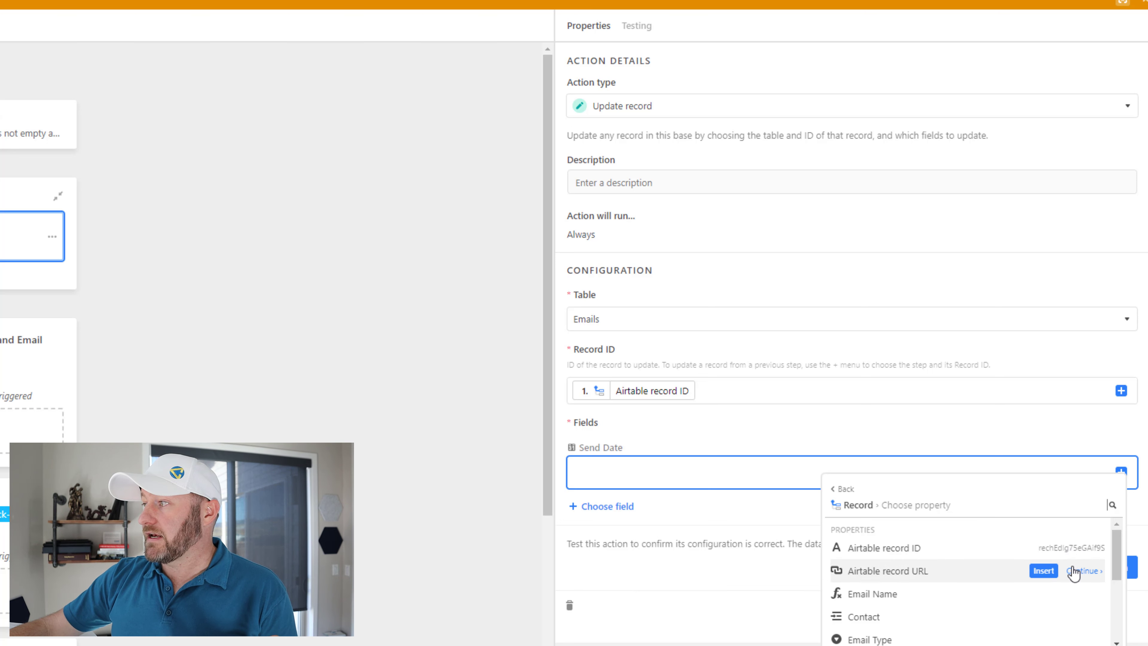
pyautogui.scroll(-5, 1069, 597)
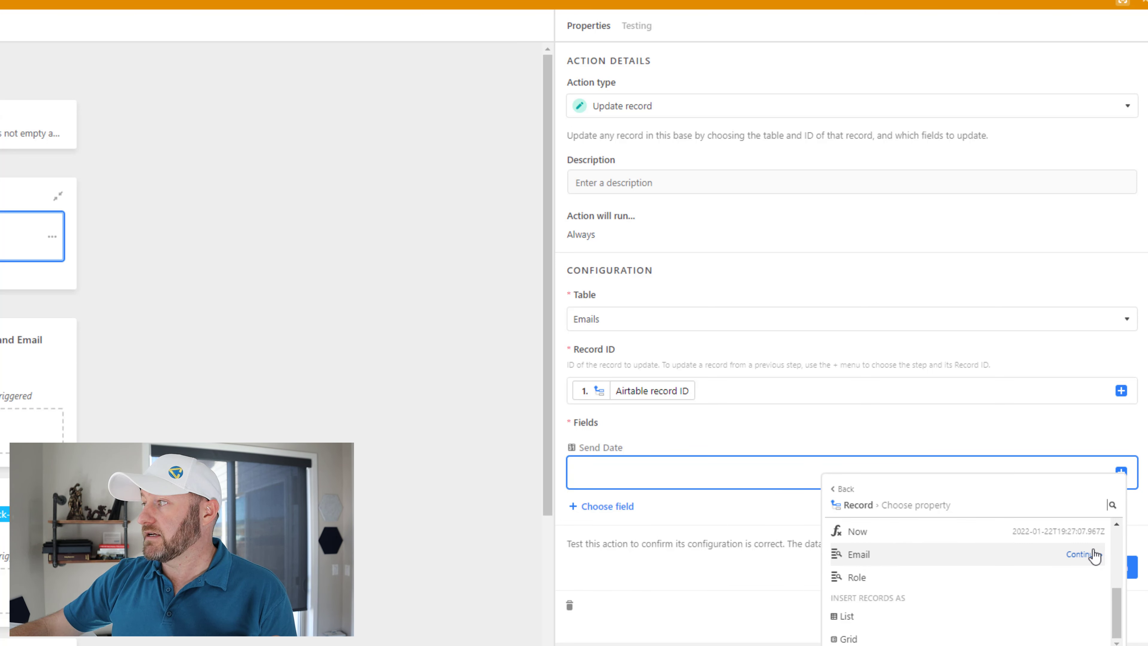
pyautogui.click(1044, 534)
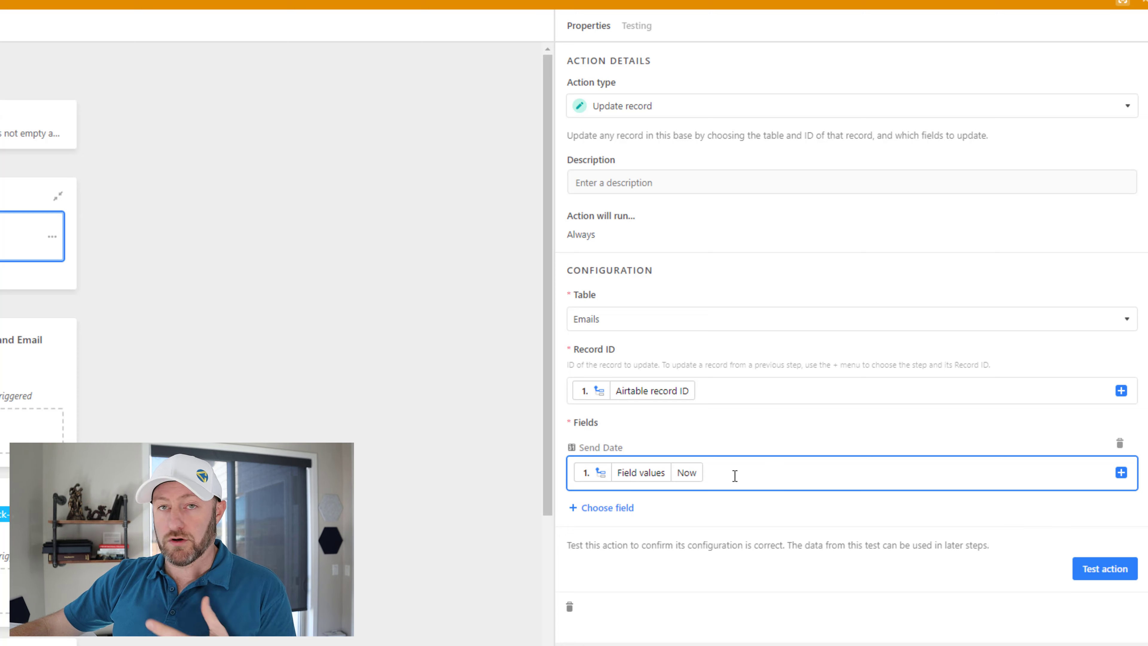
pyautogui.click(1103, 568)
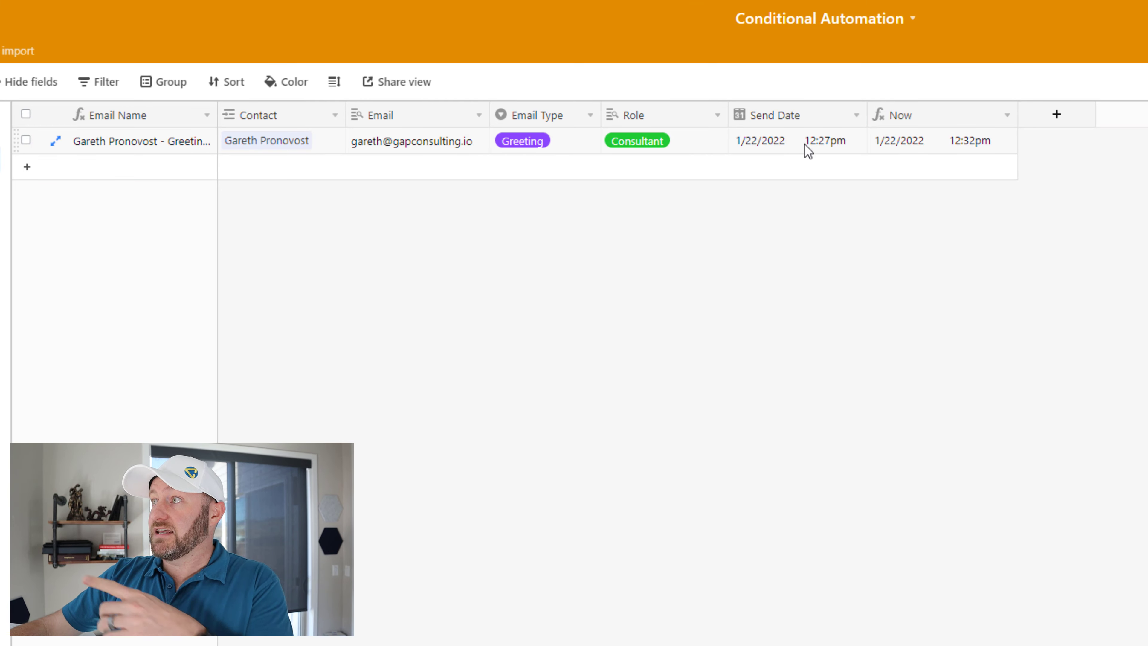
# Check the Send Date of the record in the Emails table, and review the automation's update action and conditional groups
pyautogui.click(807, 147)
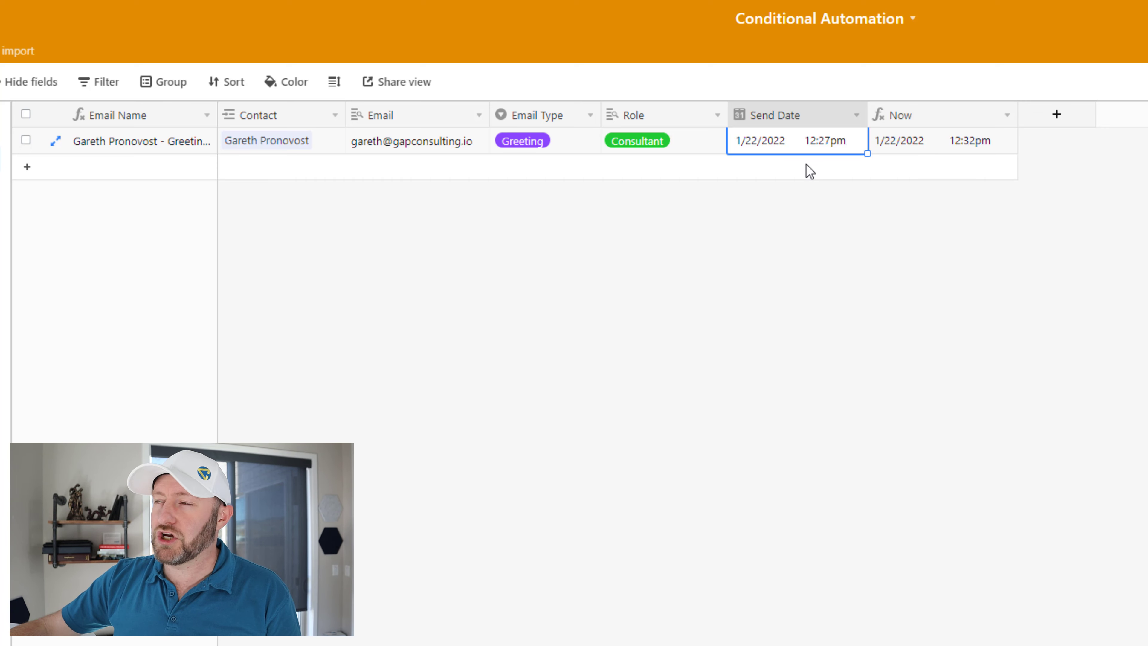
pyautogui.click(828, 295)
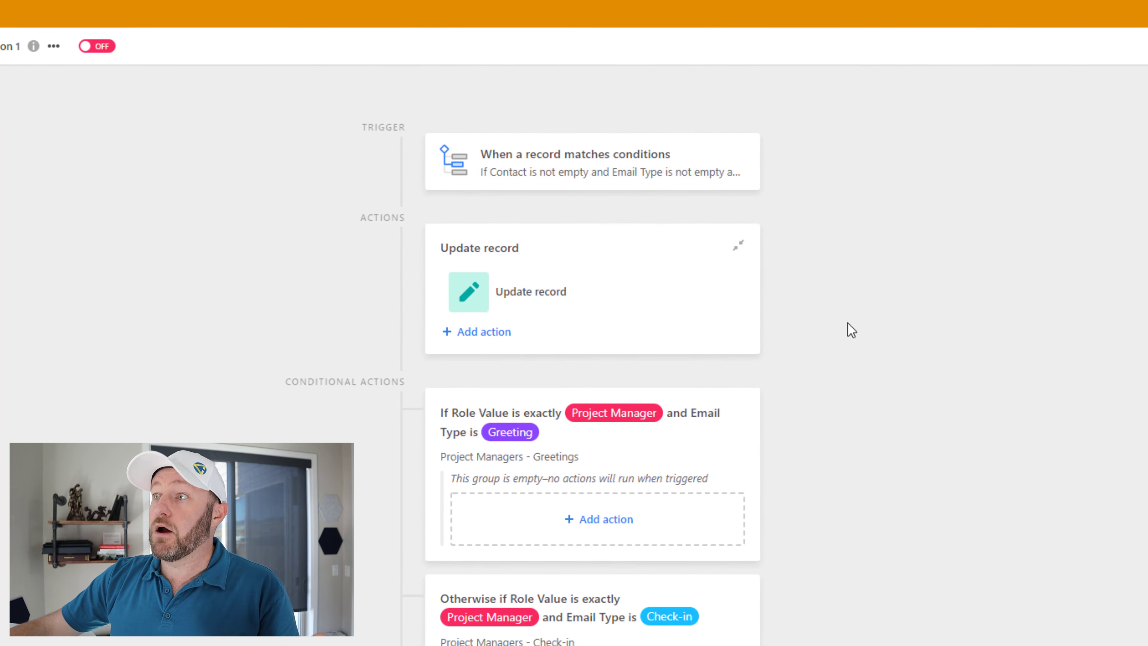
pyautogui.scroll(-5, 848, 328)
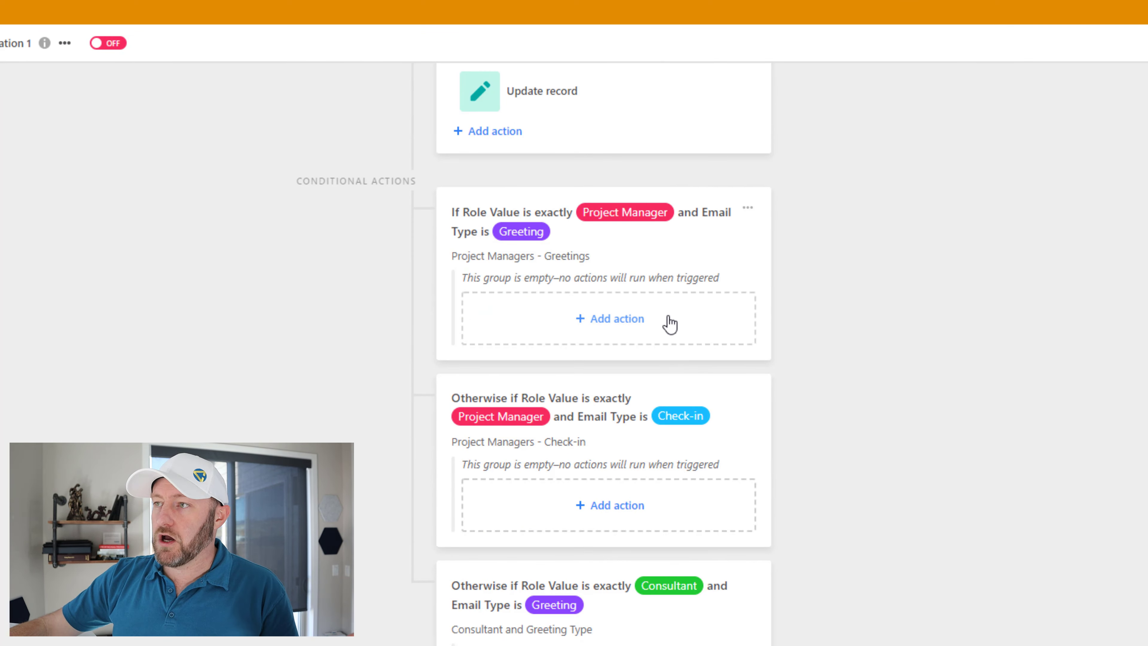